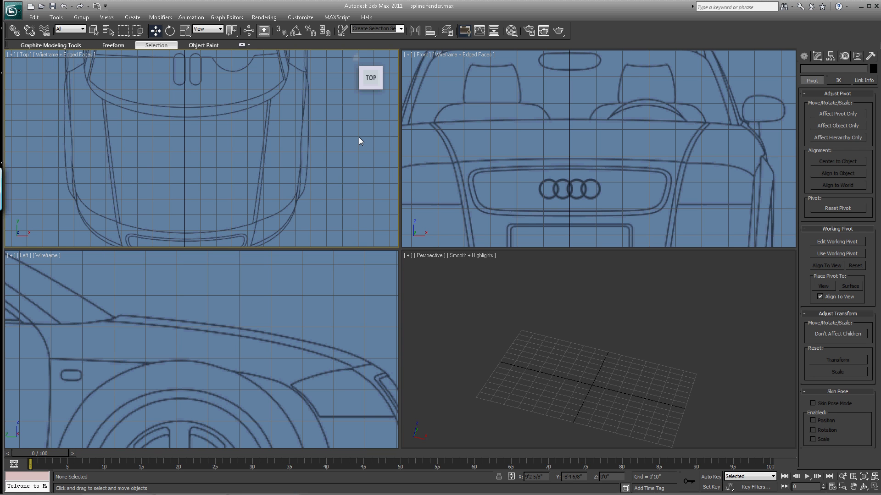
Pan the Left view onto the front wheel arch and the Front view onto the fender.
left_click(853, 487)
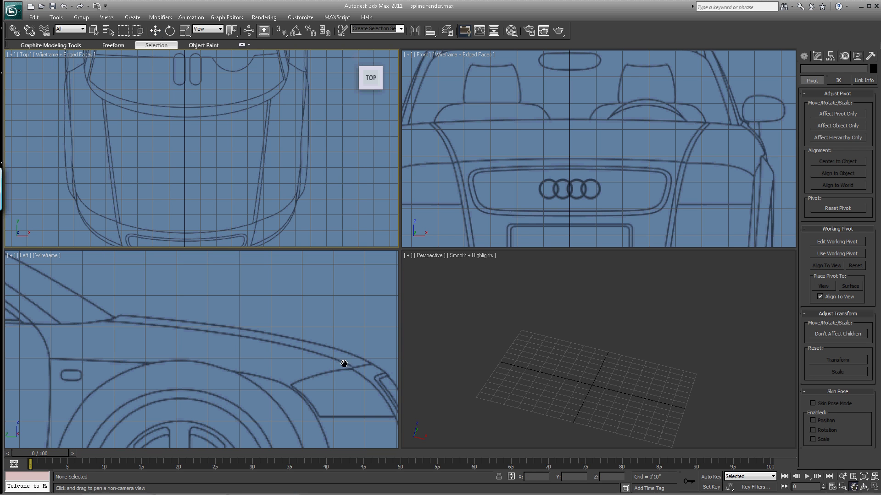
left_click_drag(321, 363, 338, 283)
left_click_drag(696, 172, 652, 129)
Trace a five-point Line spline around the front wheel arch in the Left view.
left_click(803, 56)
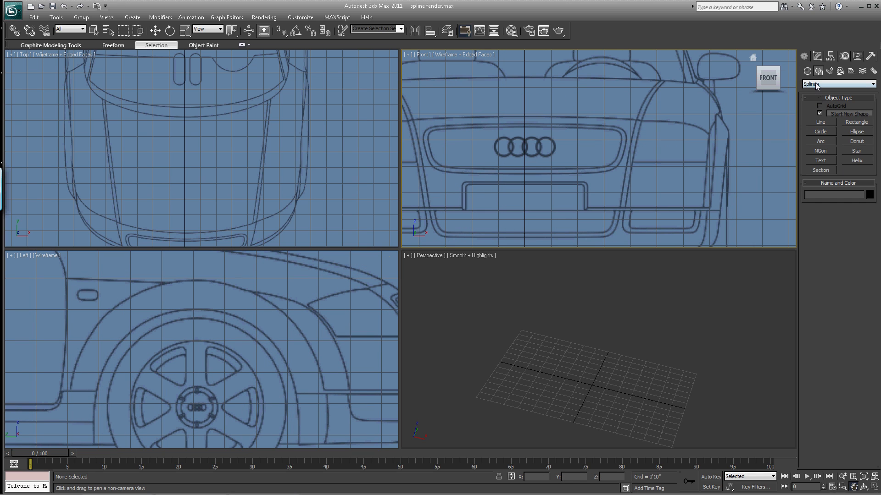
left_click(819, 122)
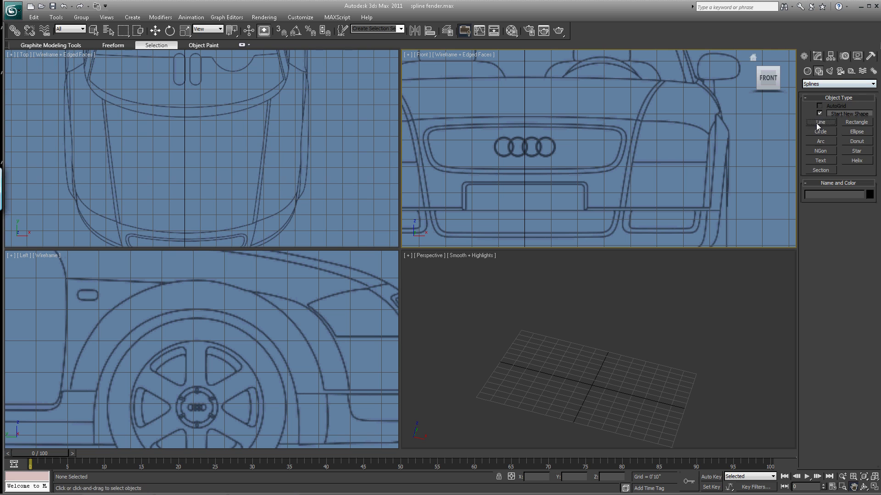
left_click(70, 391)
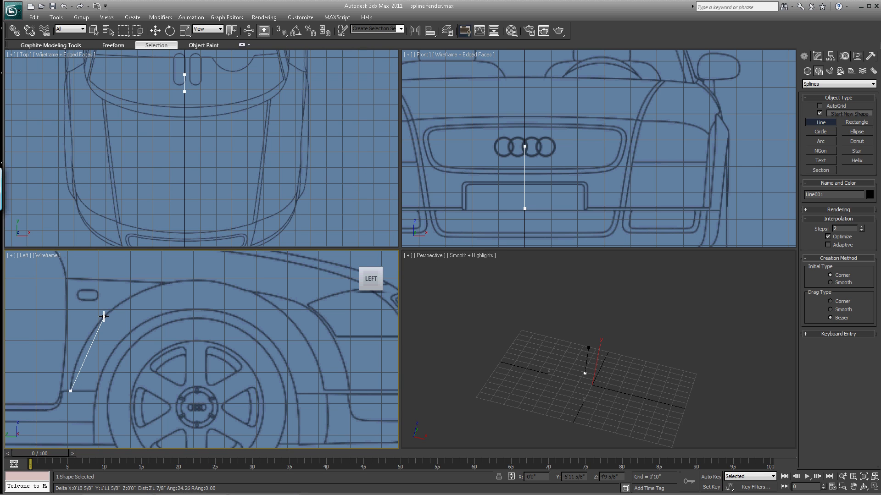
left_click(104, 317)
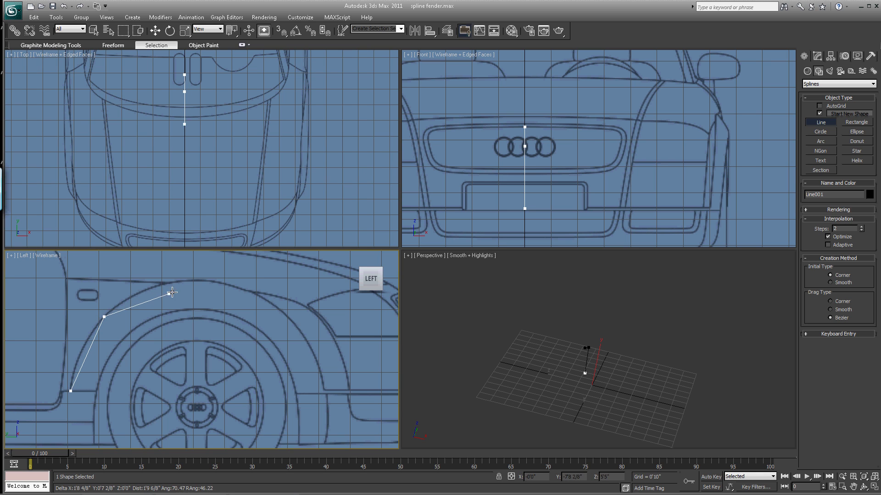
left_click(201, 281)
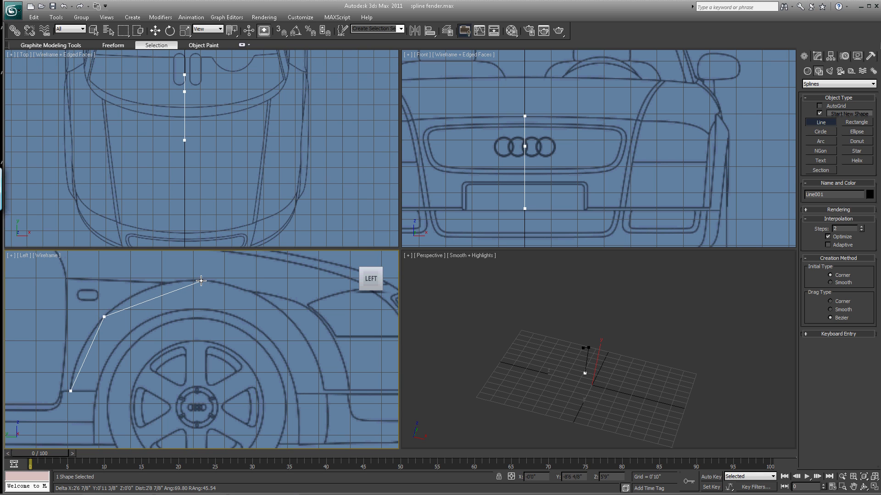
left_click(299, 330)
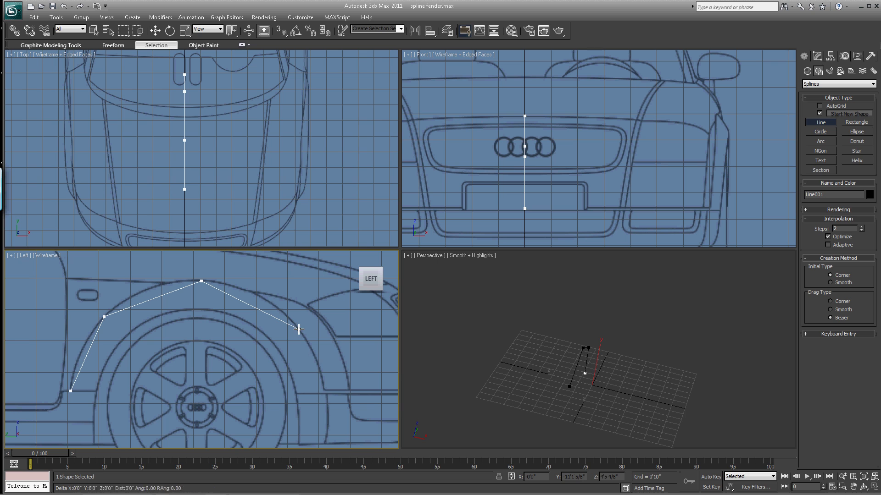
left_click(326, 394)
right_click(326, 395)
Move Line001 along X in the Top view out to the fender's side.
left_click(155, 30)
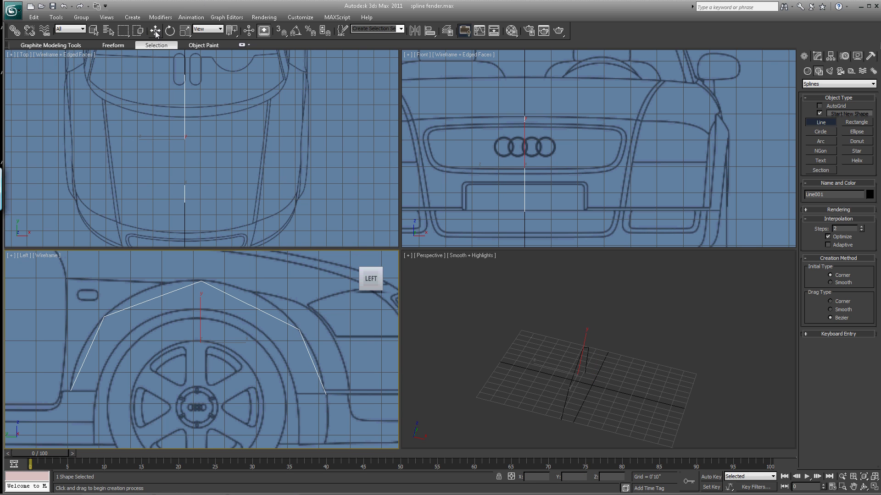
right_click(218, 119)
left_click_drag(214, 137, 326, 132)
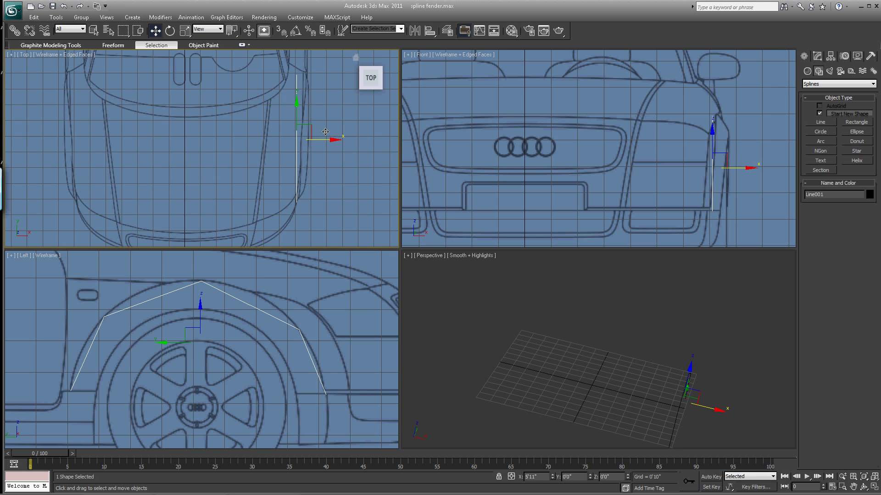
left_click_drag(325, 132, 324, 131)
left_click(817, 56)
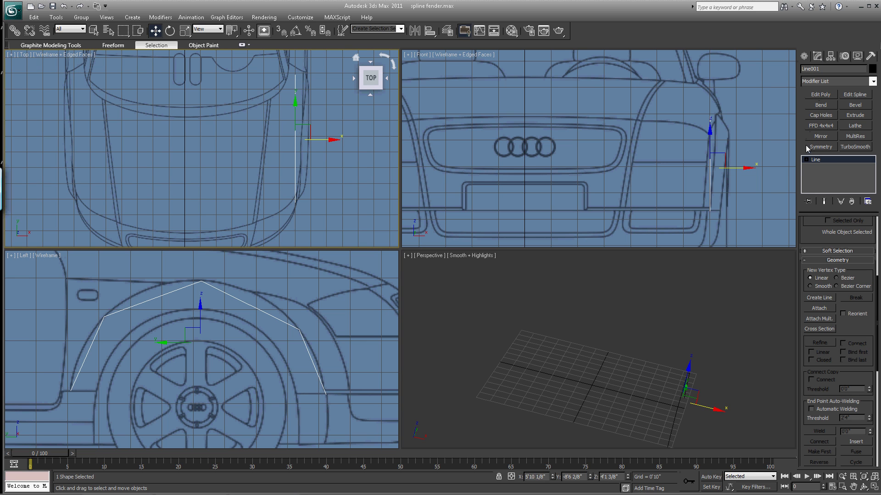
At Vertex level, move Line001's top and rear arch points outward in the Front view.
left_click(807, 160)
left_click(823, 168)
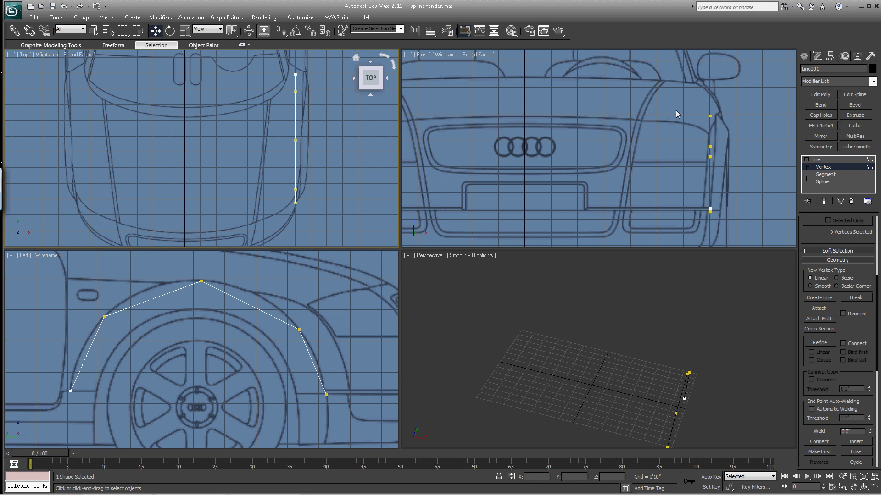
left_click(202, 281)
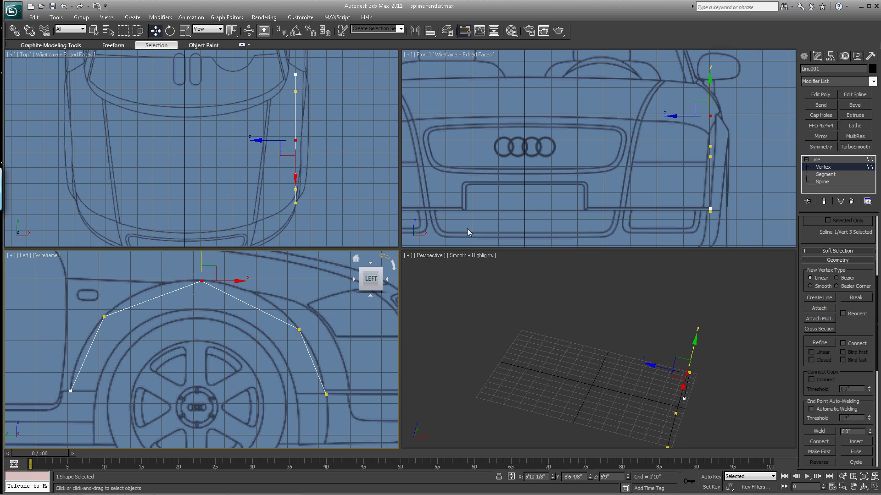
right_click(727, 113)
left_click_drag(729, 116, 734, 115)
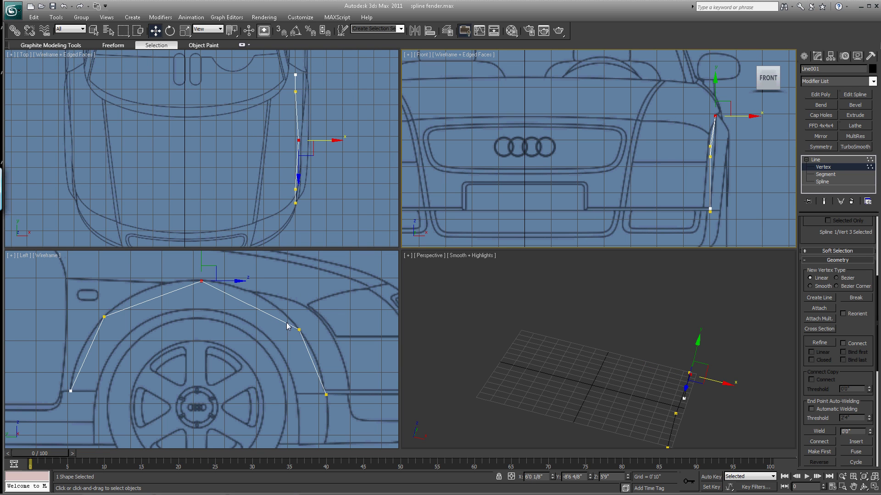
left_click(299, 329)
right_click(738, 166)
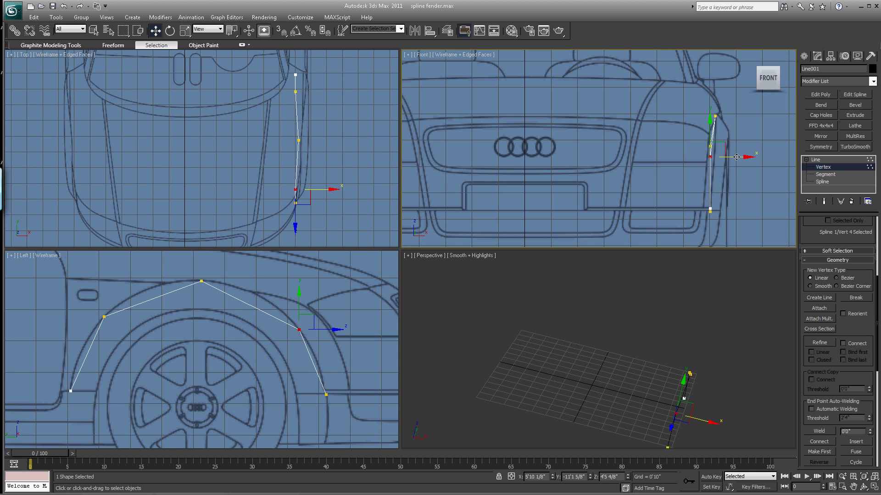
left_click_drag(737, 156, 741, 155)
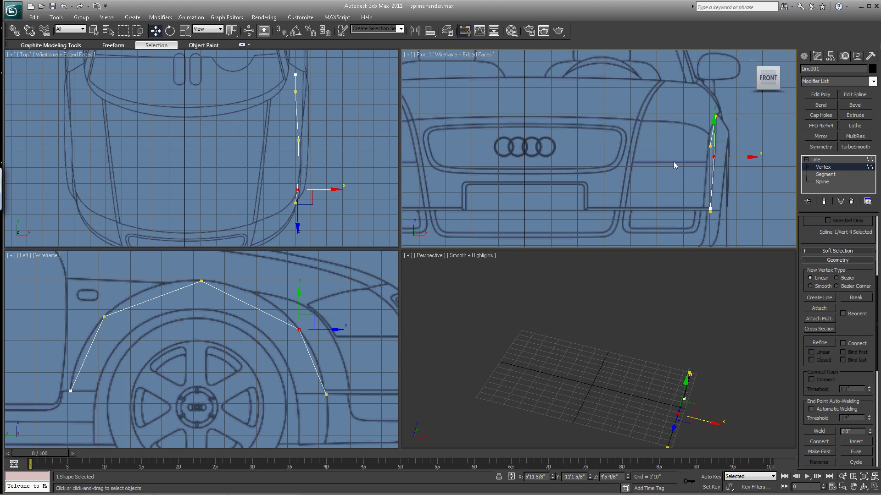
Move the front arch point outward, lower it slightly and slide it toward the nose.
left_click(104, 316)
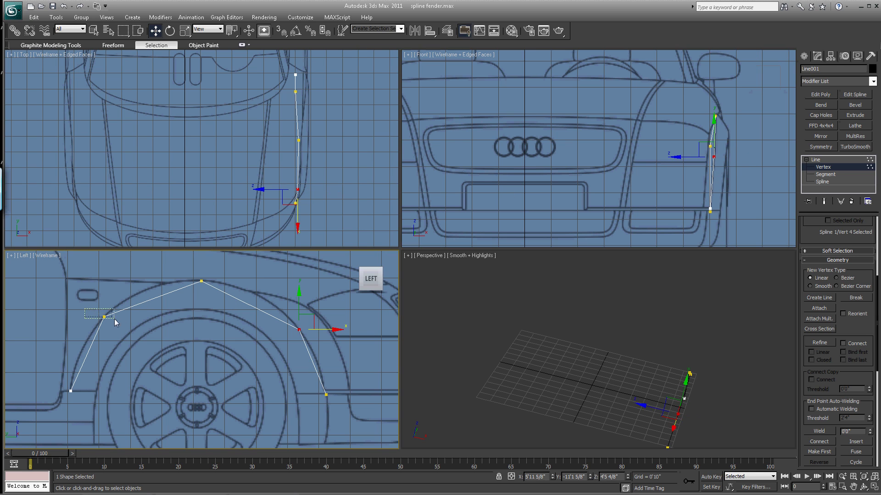
right_click(753, 142)
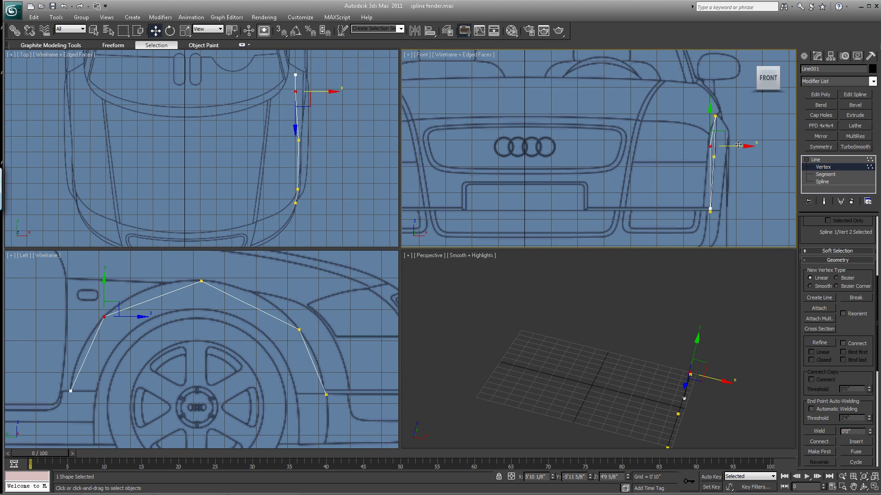
left_click_drag(738, 145, 742, 144)
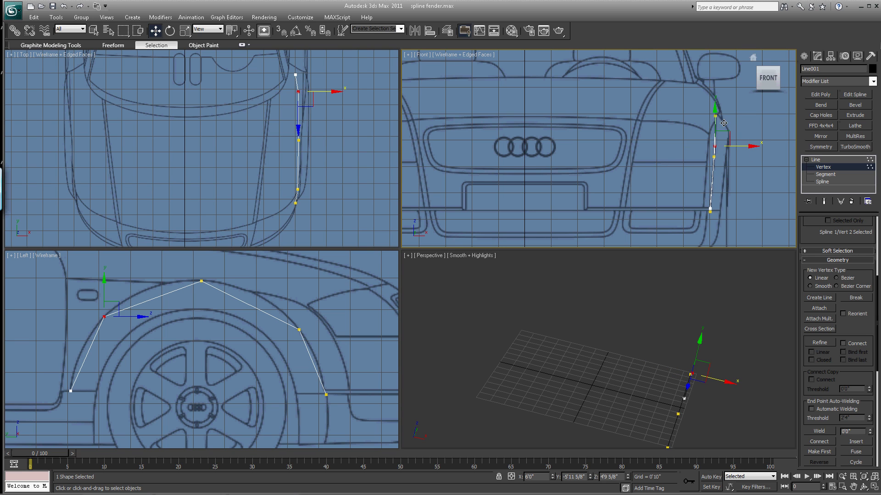
left_click_drag(714, 112, 747, 157)
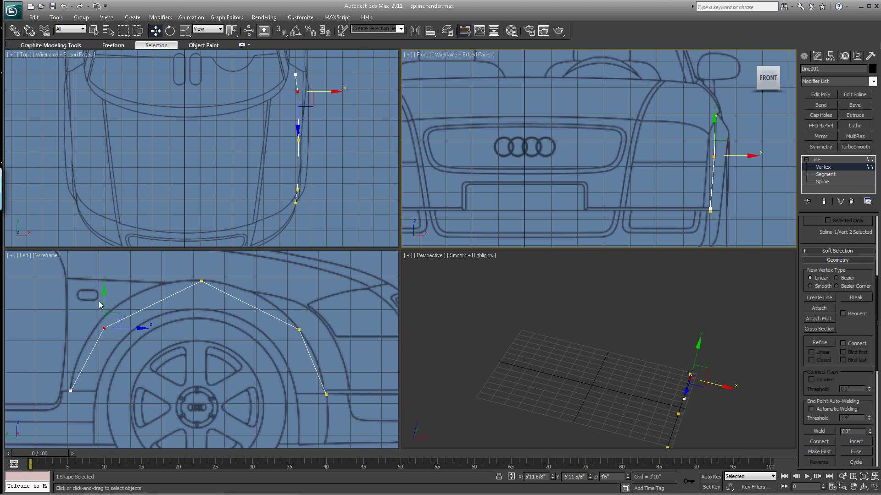
left_click_drag(131, 331, 122, 334)
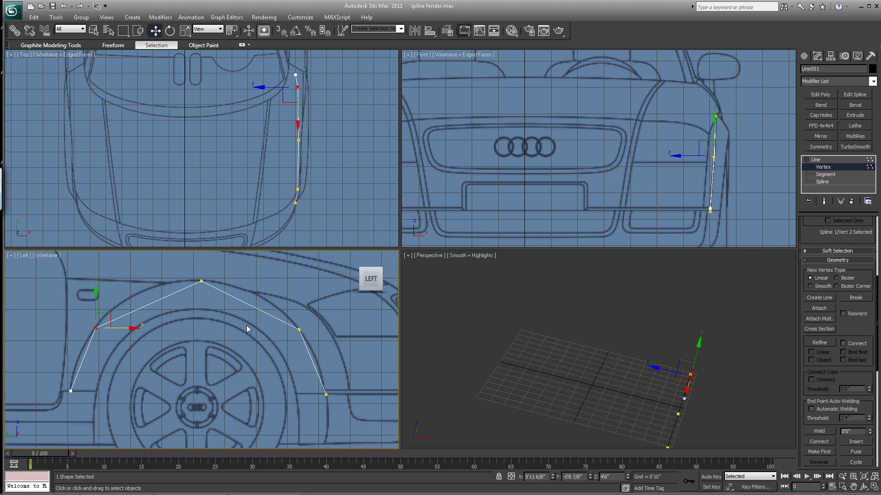
Make the top arch vertex Bezier and rotate its tangent handles level.
left_click(200, 280)
right_click(201, 280)
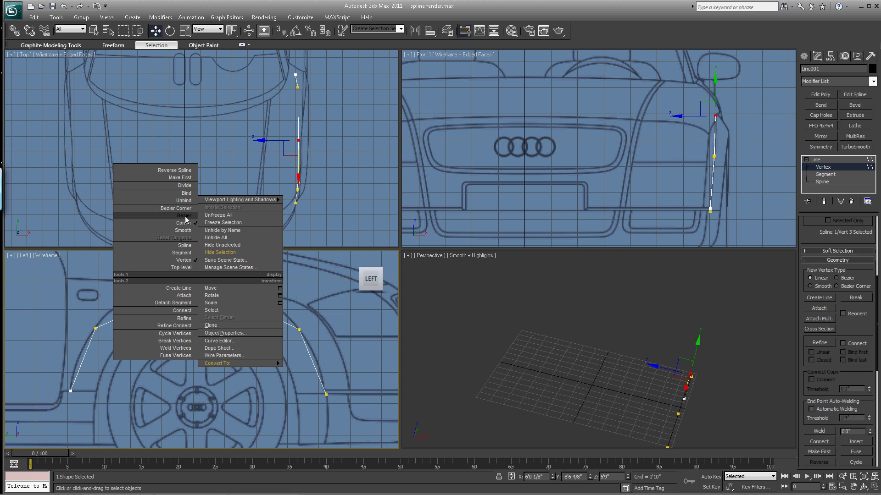
left_click(186, 219)
left_click(170, 30)
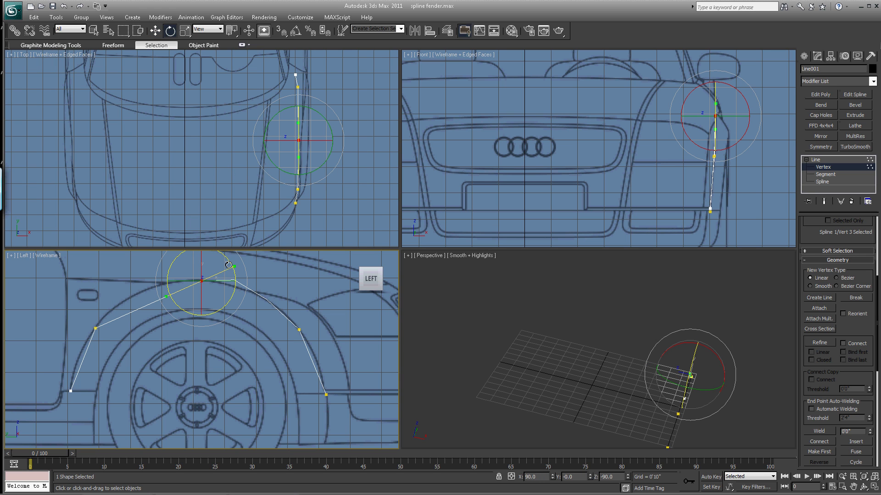
left_click_drag(230, 260, 242, 266)
Make the front and rear arch vertices Bezier and rotate their handles along the arch.
left_click(94, 327)
right_click(94, 327)
left_click(81, 262)
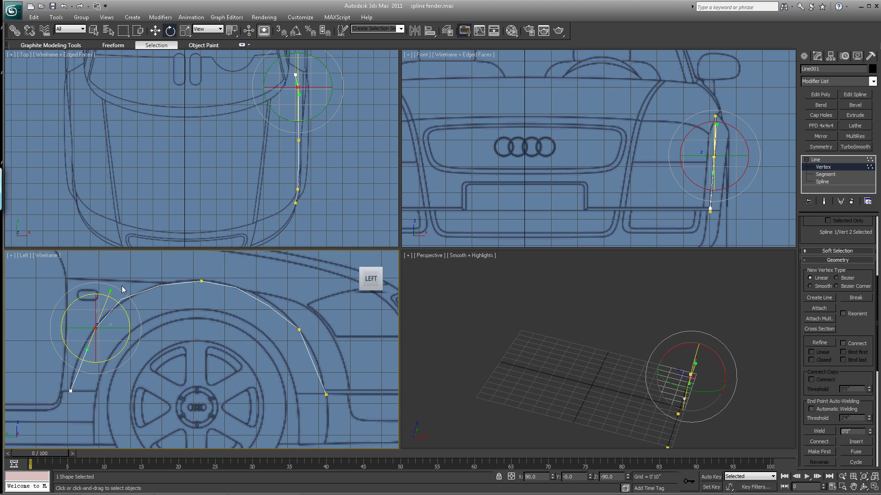
left_click_drag(118, 302, 129, 309)
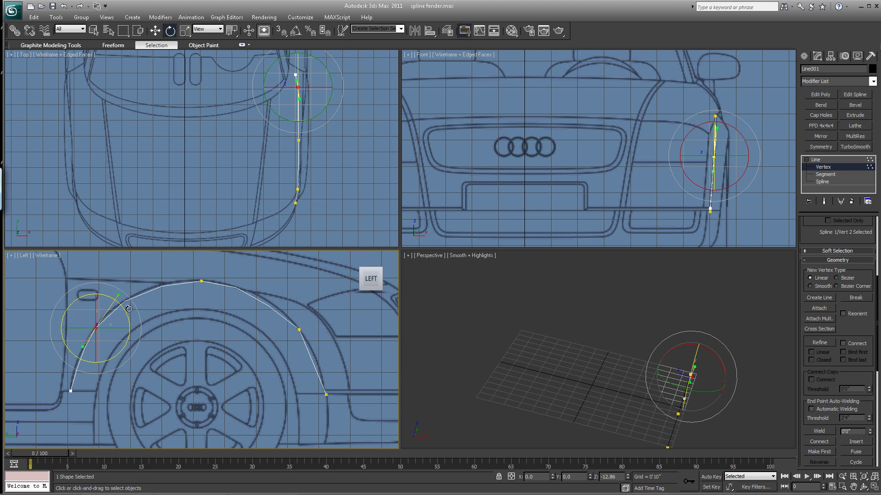
left_click(300, 329)
right_click(300, 329)
left_click(285, 268)
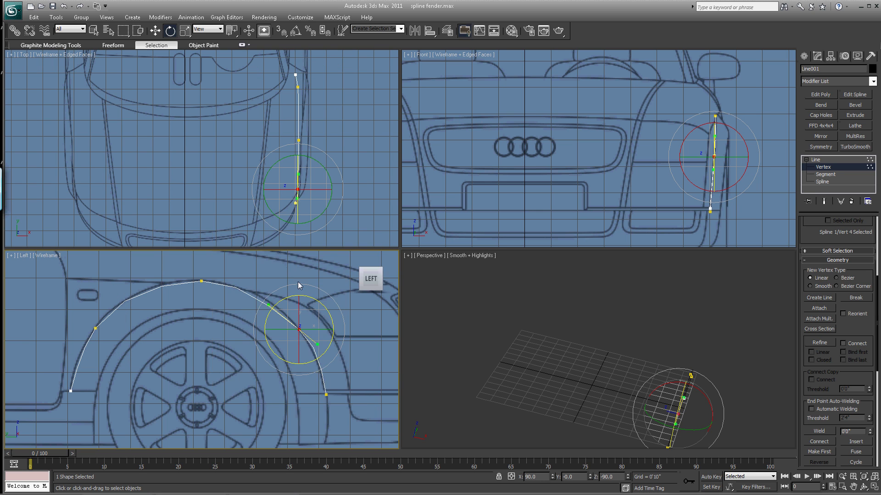
left_click_drag(325, 305, 329, 311)
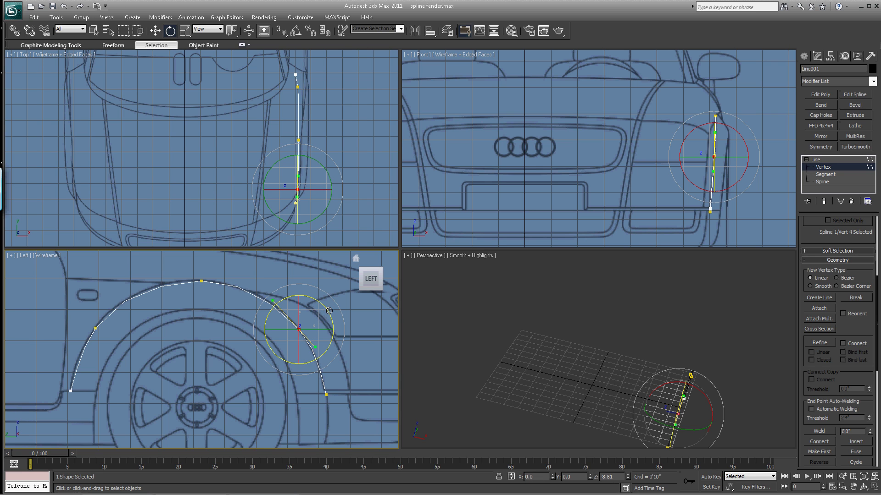
left_click_drag(329, 311, 329, 311)
Raise Line001's interpolation Steps, then lower them back down to 2.
scroll(818, 247, "up", 5)
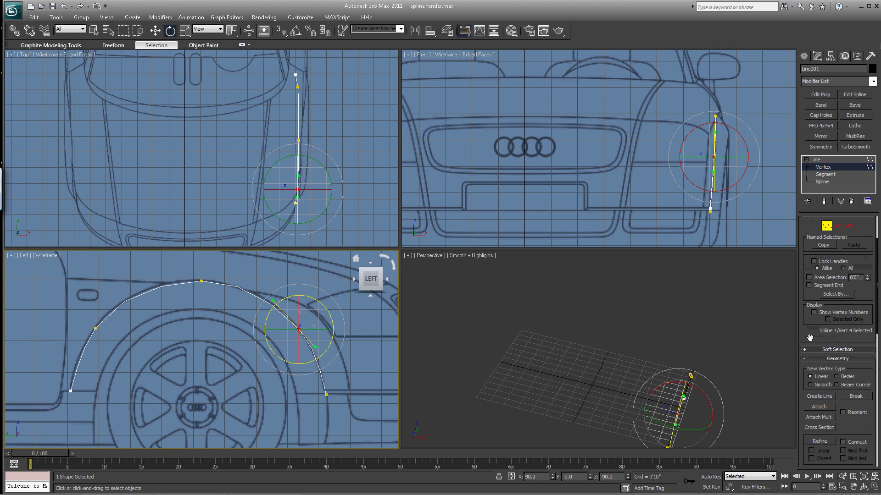
scroll(829, 235, "down", 1)
scroll(842, 252, "up", 1)
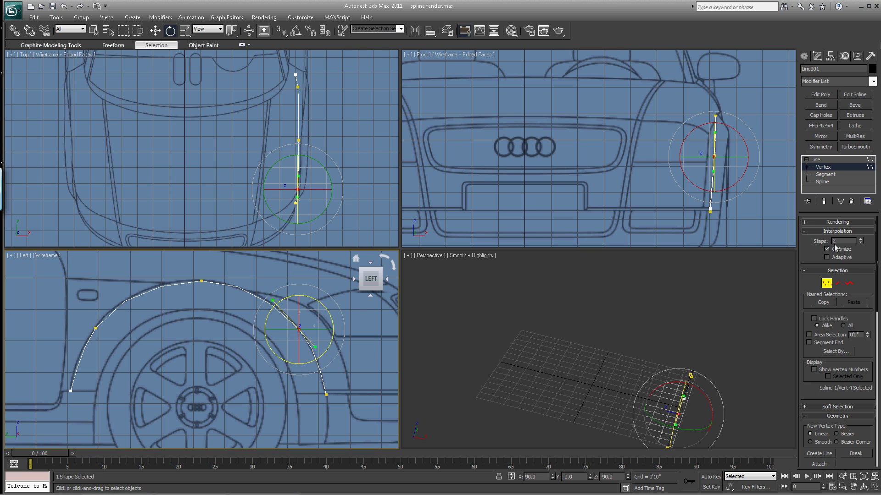
left_click(860, 240)
left_click(860, 240)
left_click(860, 239)
left_click(860, 240)
left_click(861, 243)
left_click(860, 243)
left_click_drag(811, 258, 798, 179)
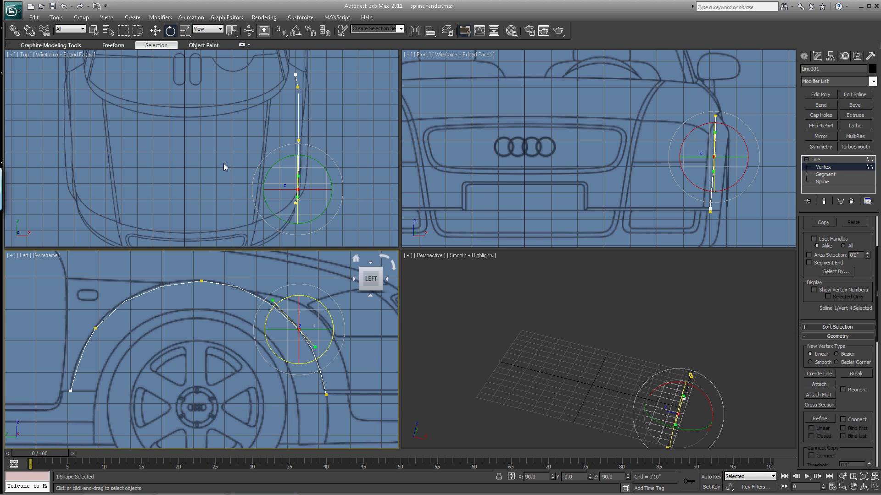
Uniformly scale the fourth vertex's Bezier handles slightly longer on Line001.
left_click(95, 330)
left_click(183, 31)
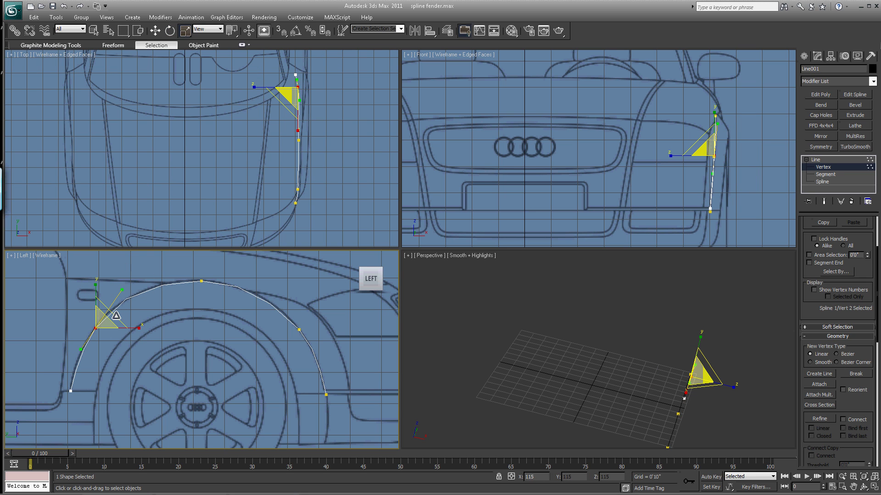
left_click(297, 329)
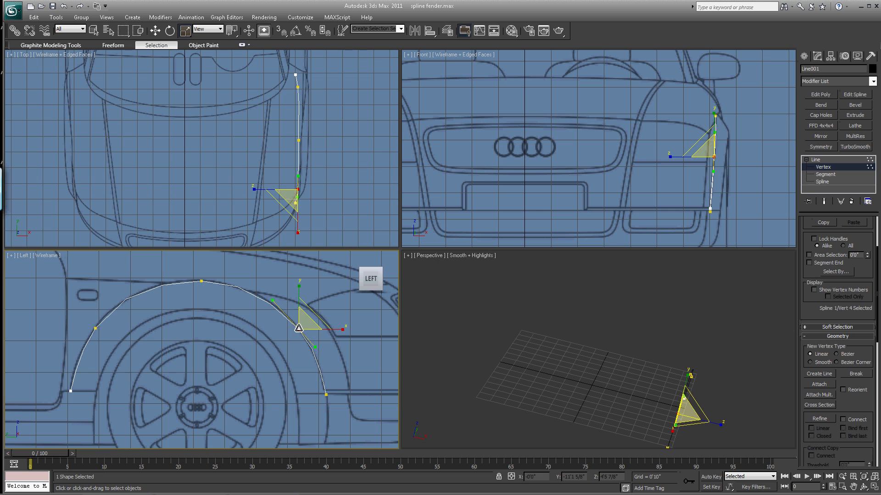
left_click_drag(314, 314, 315, 316)
left_click(200, 281)
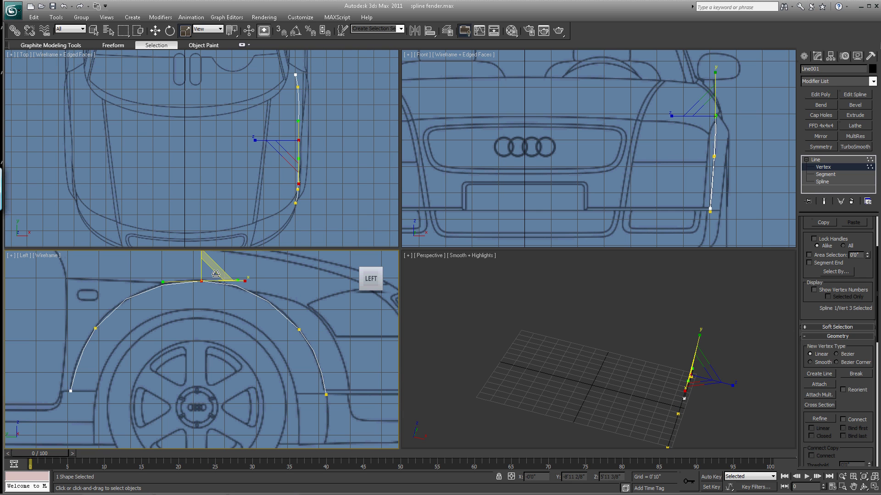
left_click(170, 31)
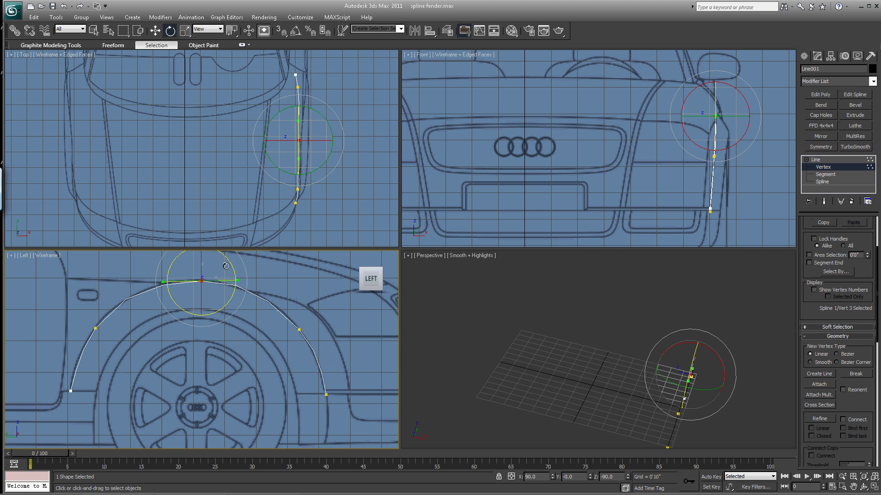
left_click(185, 30)
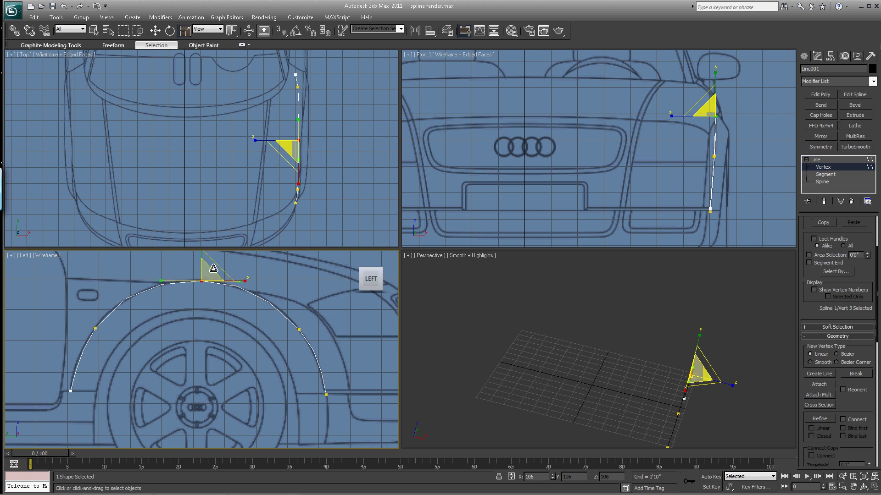
Draw a second five-point Line spline, Line002, along the wheel arch in the Left view.
left_click(819, 168)
left_click(804, 57)
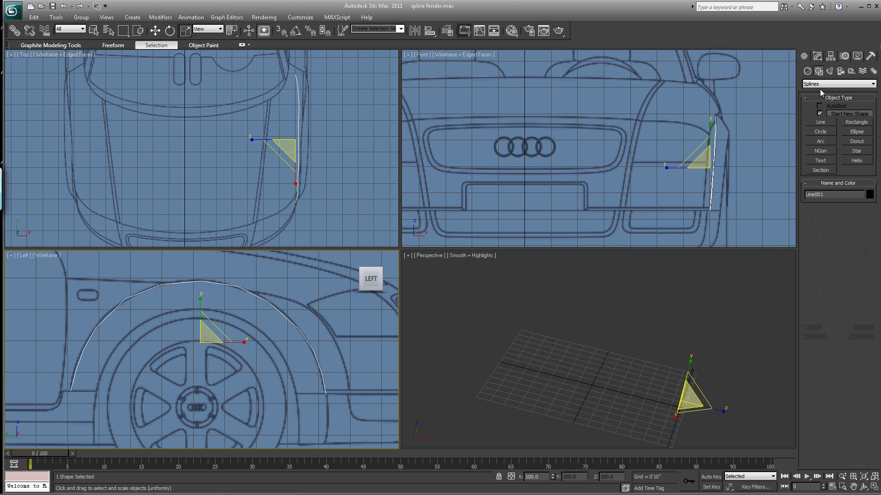
left_click(819, 122)
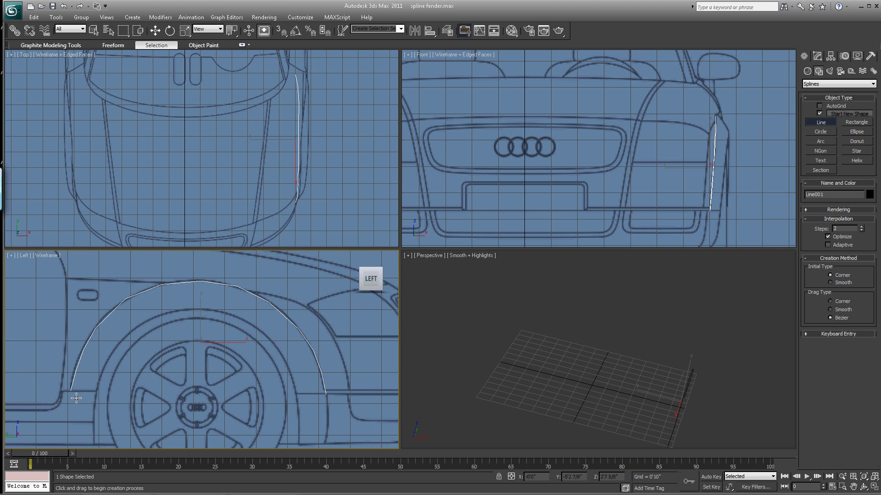
left_click(96, 390)
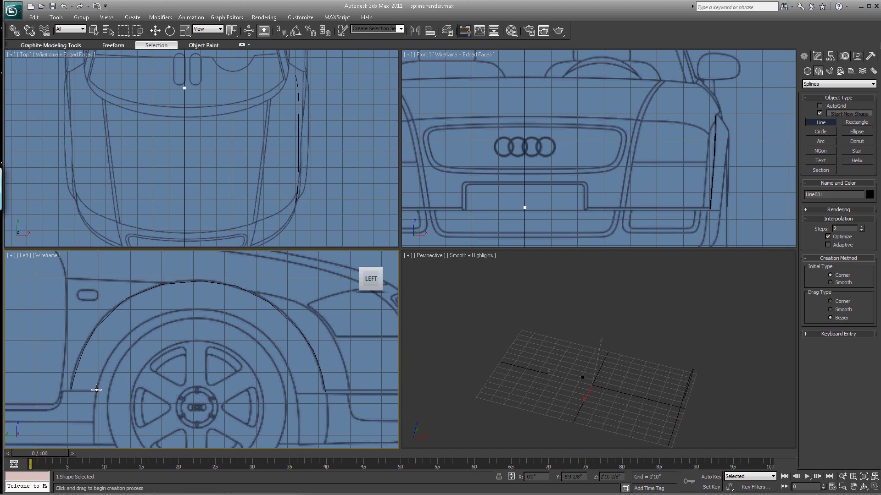
left_click(123, 338)
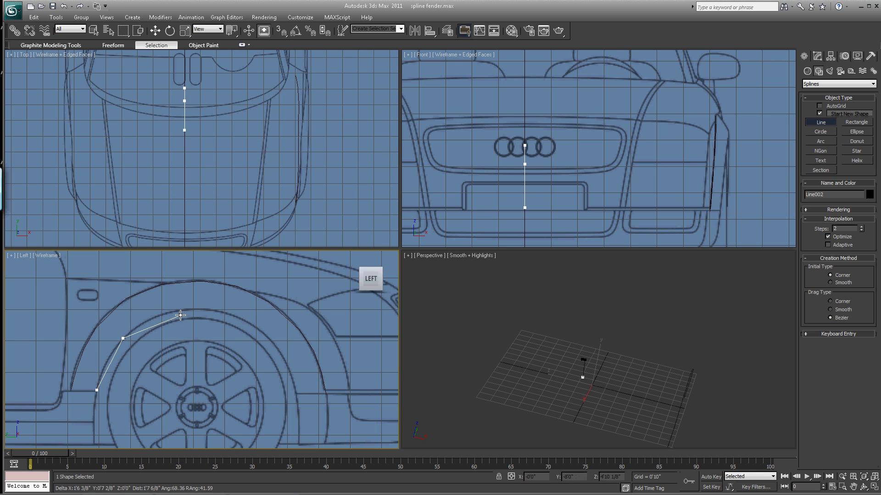
left_click(193, 309)
left_click(271, 341)
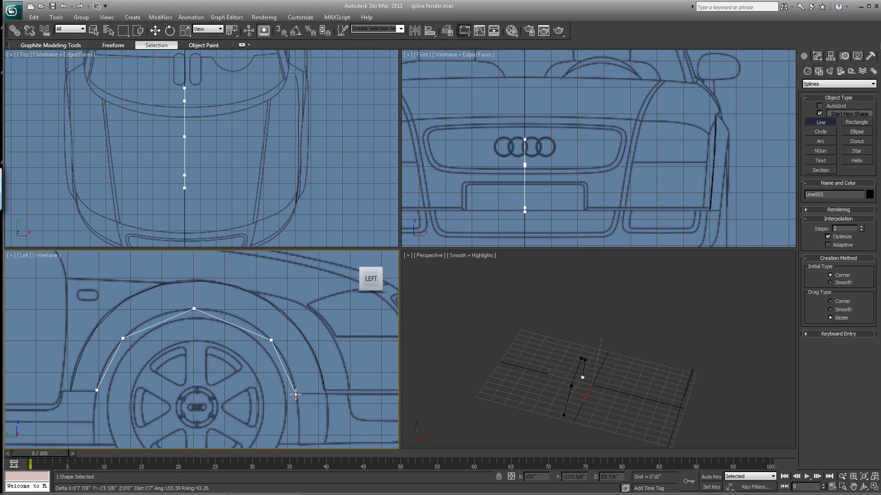
left_click(297, 393)
right_click(286, 313)
Move Line002 out beside the fender edge in the Top and Front views.
left_click(155, 30)
left_click(216, 137)
left_click_drag(217, 138, 337, 129)
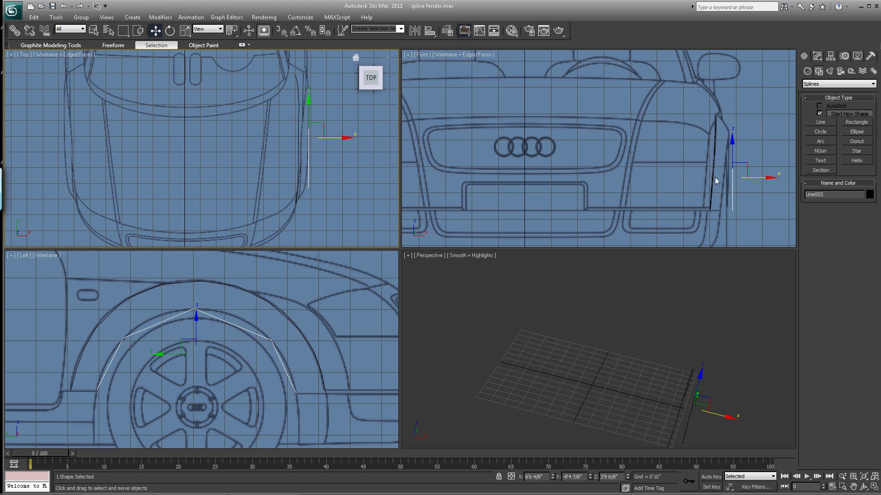
mouse_move(767, 180)
left_mouse_down()
mouse_move(760, 183)
mouse_move(763, 164)
left_mouse_up()
At Line002's Vertex level, shift the two bottom vertices inward and raise the top vertex.
left_click(817, 56)
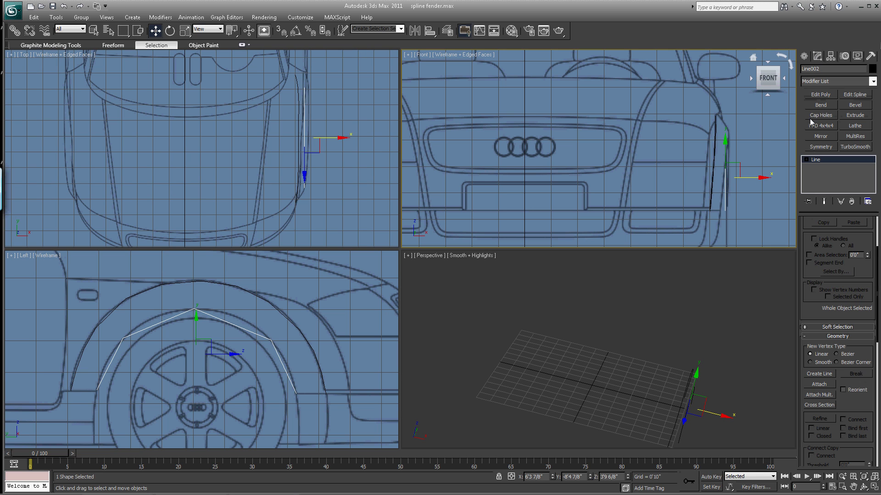
left_click(806, 159)
left_click(813, 167)
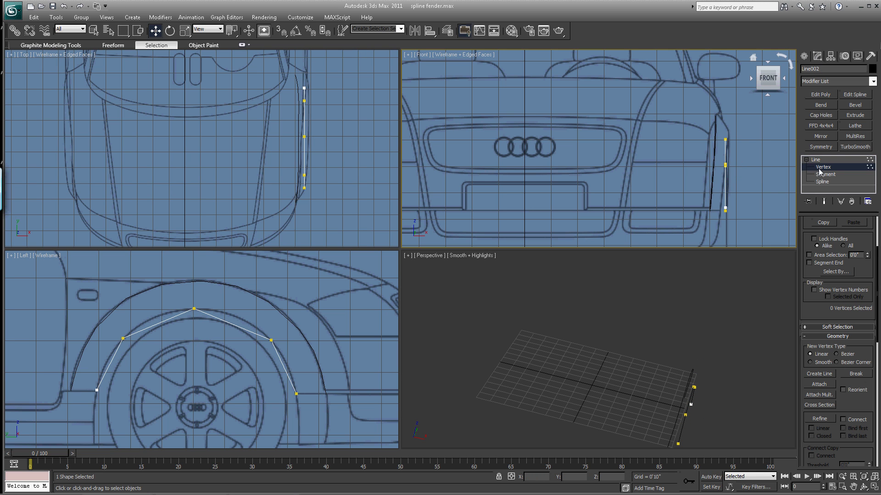
left_click(819, 169)
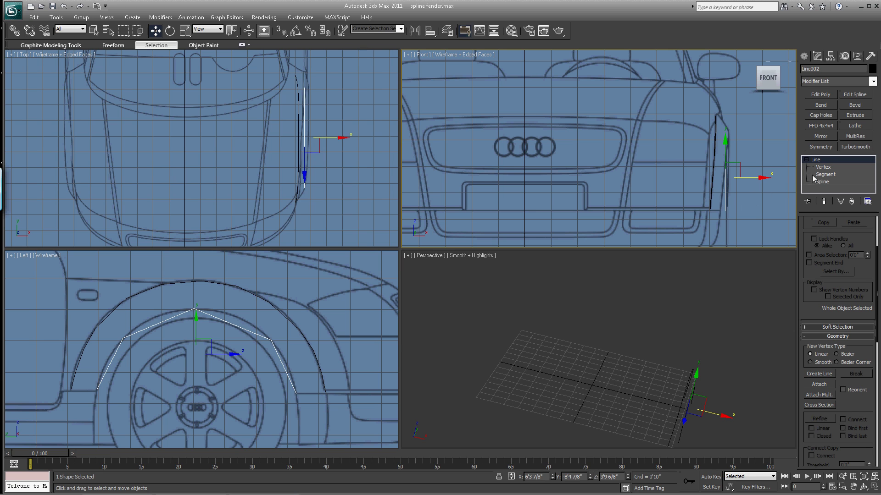
left_click(819, 168)
left_click_drag(725, 204, 745, 207)
left_click(739, 164)
left_click(725, 140)
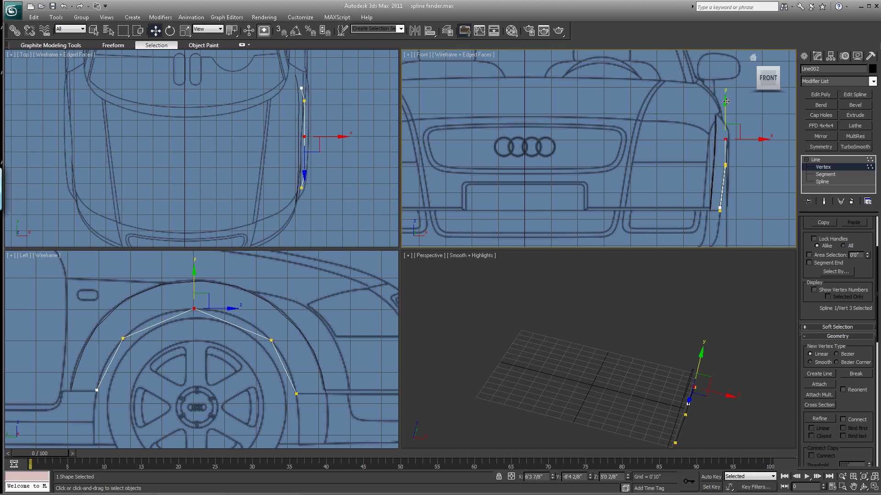
left_click_drag(726, 103, 729, 92)
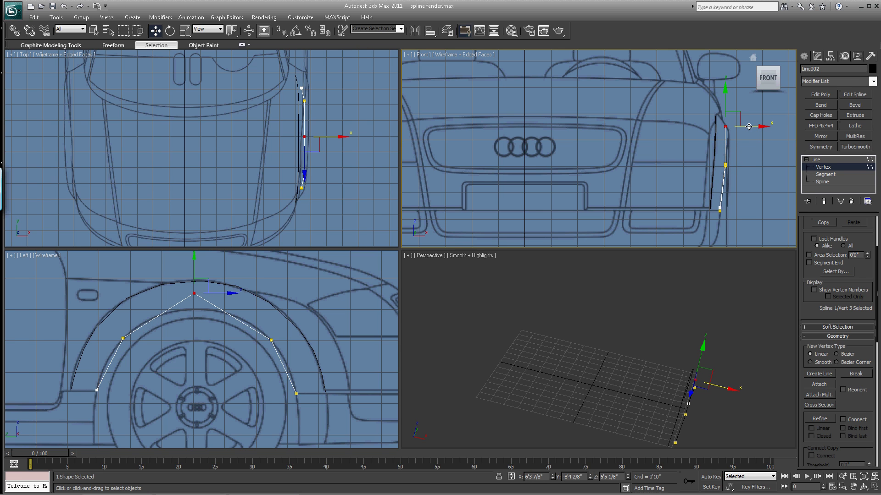
left_click_drag(749, 127, 752, 127)
Lower Line002's top vertex onto the arch, make it Bezier and level its tangent.
left_click_drag(728, 90, 729, 94)
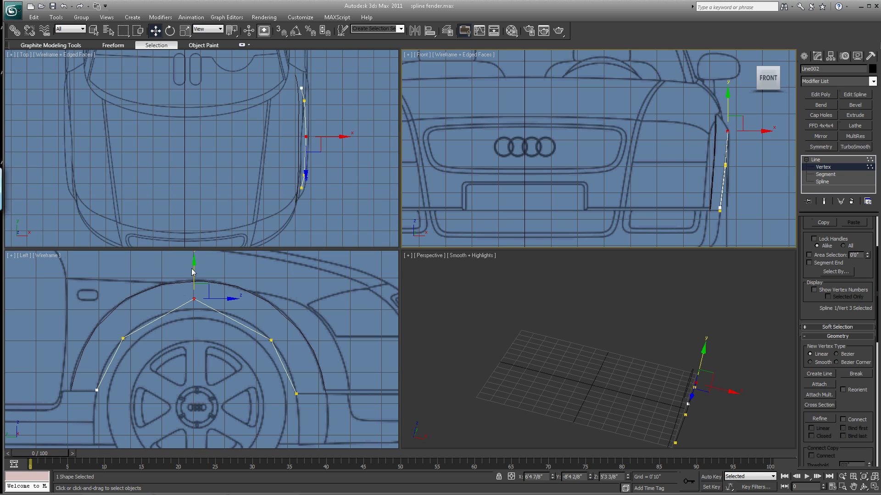
left_click_drag(194, 266, 193, 276)
right_click(192, 304)
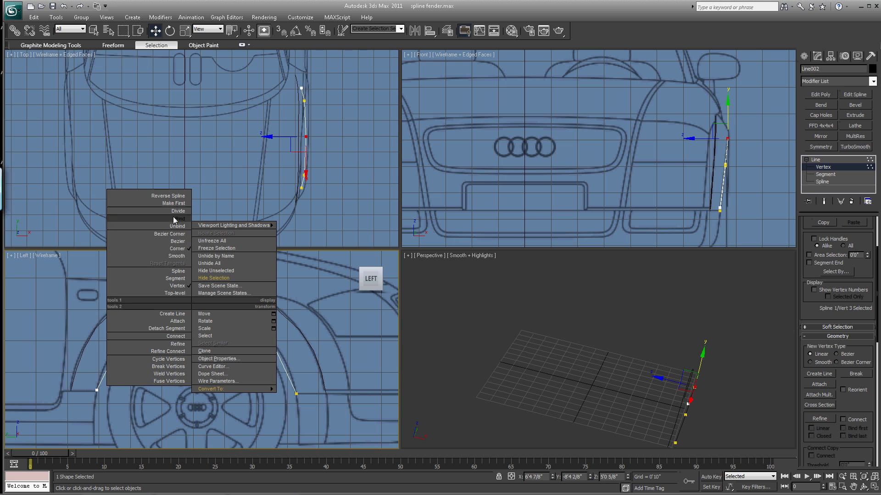
left_click(170, 242)
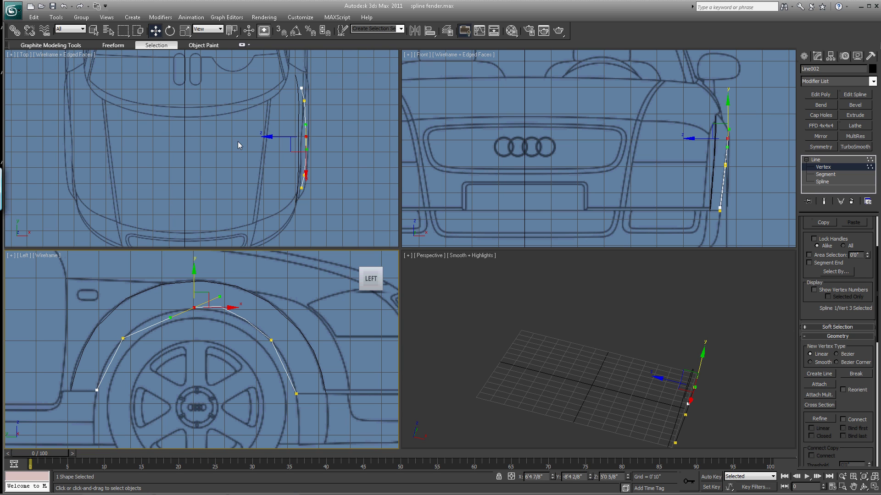
left_click(170, 31)
left_click_drag(221, 285, 234, 289)
Make Line002's fourth and second vertices Bezier and rotate their tangents along the arch.
left_click(271, 340)
right_click(271, 339)
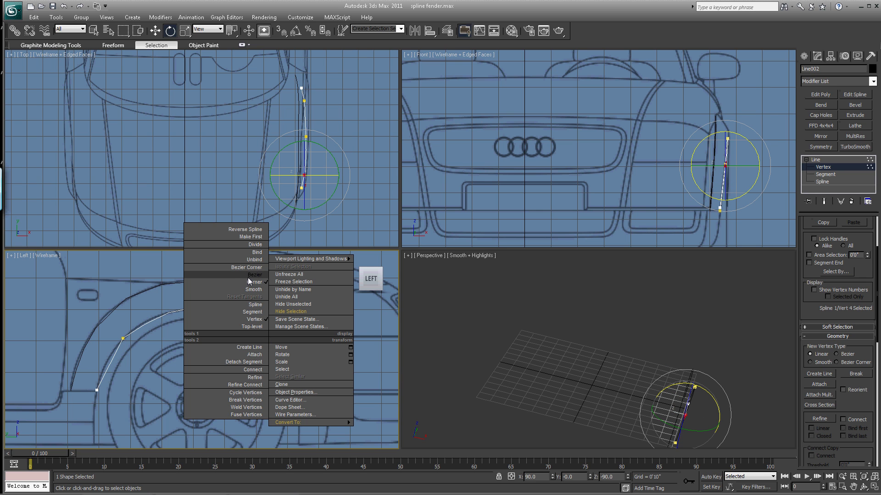
left_click(248, 275)
left_click_drag(296, 320, 299, 321)
left_click(124, 337)
right_click(125, 340)
left_click(115, 284)
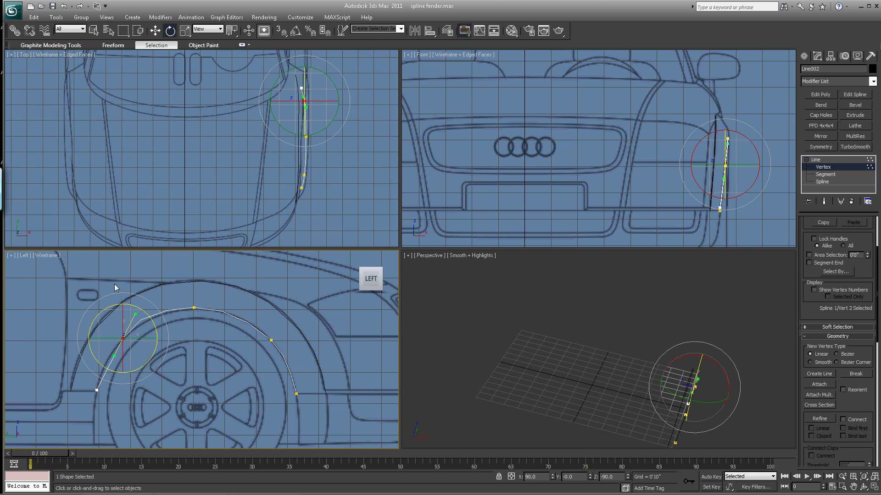
left_click_drag(133, 309, 151, 310)
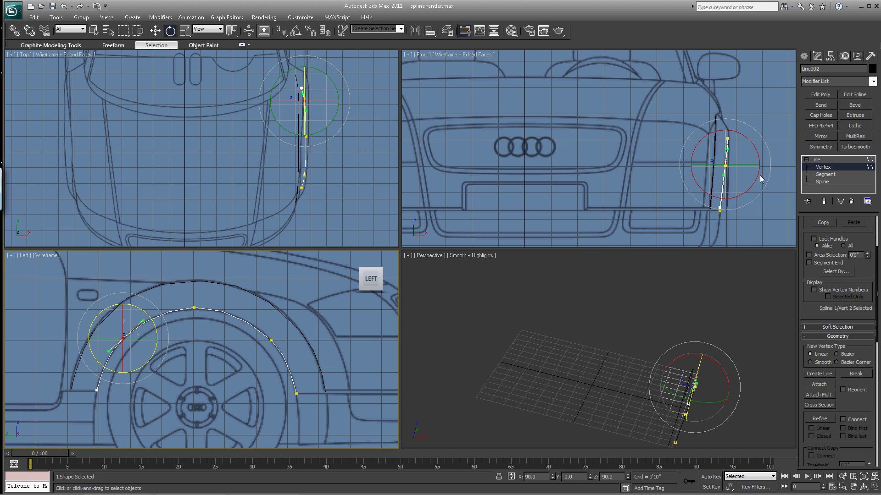
middle_click(738, 115)
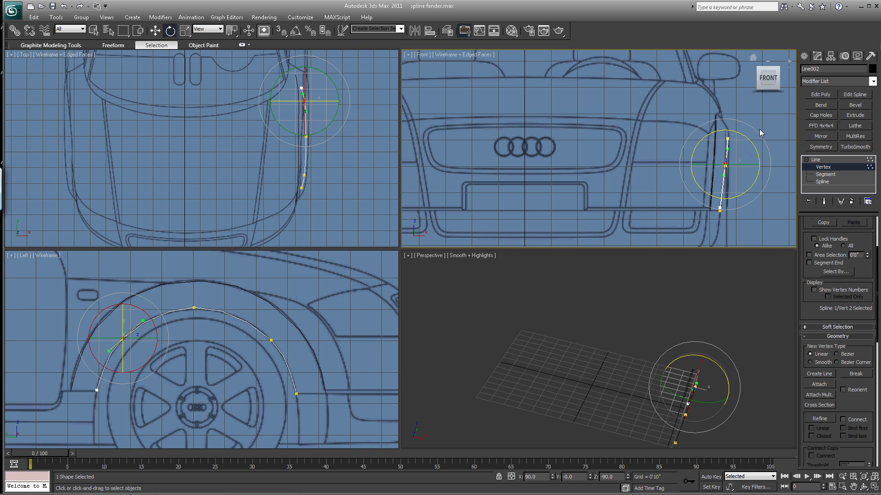
left_click_drag(754, 139, 755, 141)
Deselect, zoom extents in all views and orbit the Perspective view to face the arch.
left_click(768, 127)
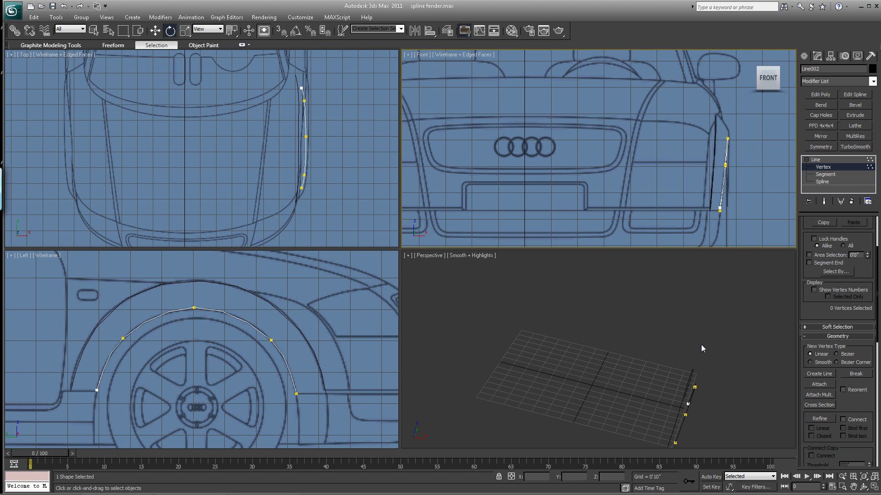
left_click(874, 477)
left_click(864, 487)
left_click_drag(627, 373, 591, 337)
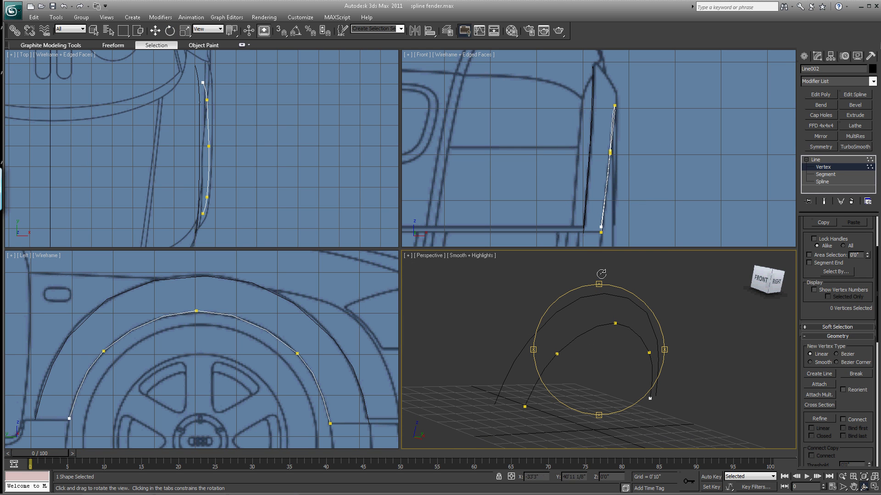
Draw a third five-point Line spline, Line003, around the outer wheel arch in the Left view.
left_click(804, 56)
key("e")
left_click(815, 121)
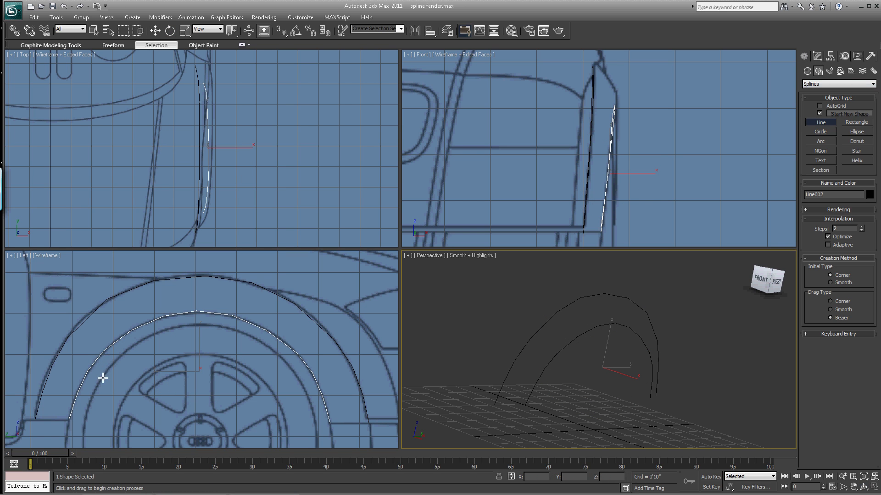
left_click(51, 420)
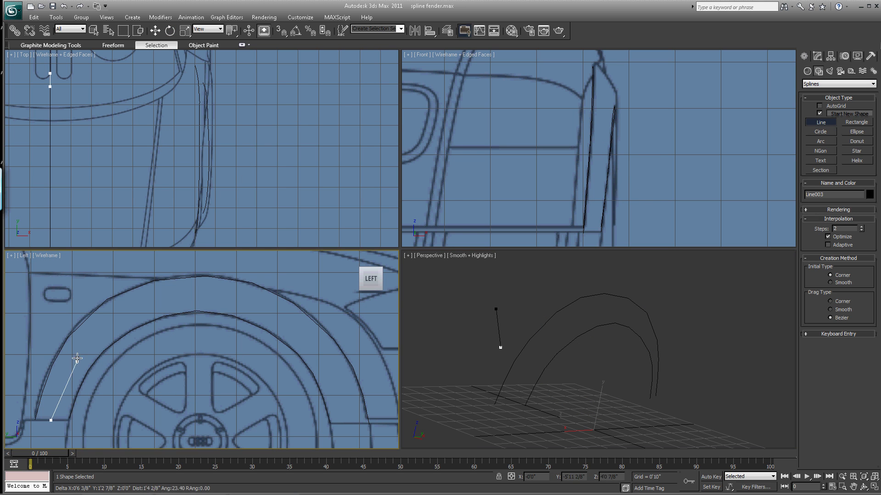
left_click(89, 337)
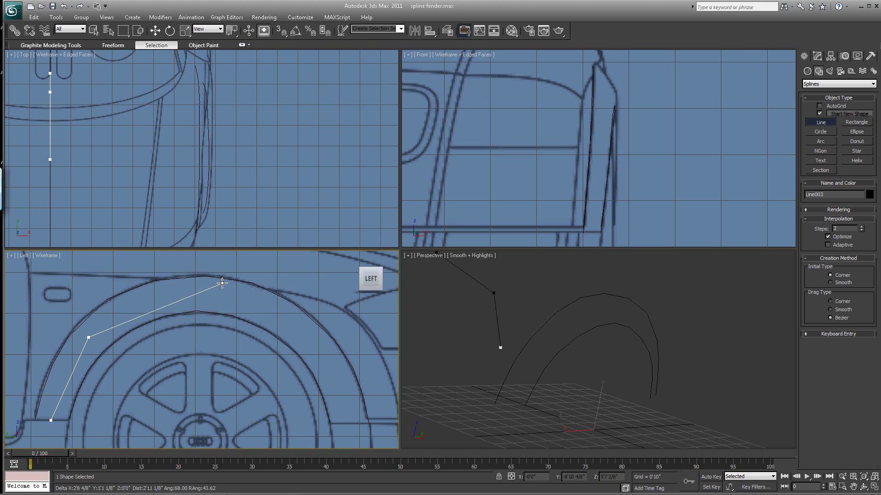
left_click(200, 290)
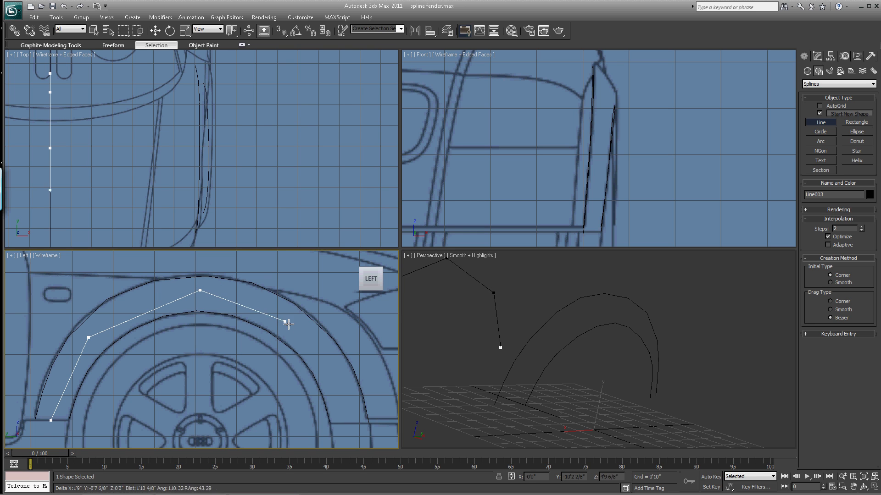
left_click(312, 340)
left_click(352, 424)
right_click(352, 424)
Move Line003 in the Top view to sit between the two fender splines.
left_click(155, 30)
right_click(166, 120)
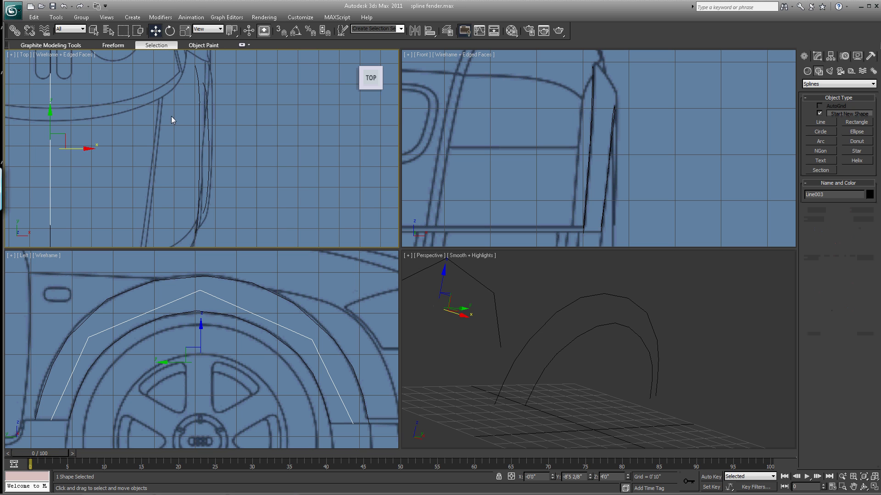
left_click_drag(83, 151, 232, 133)
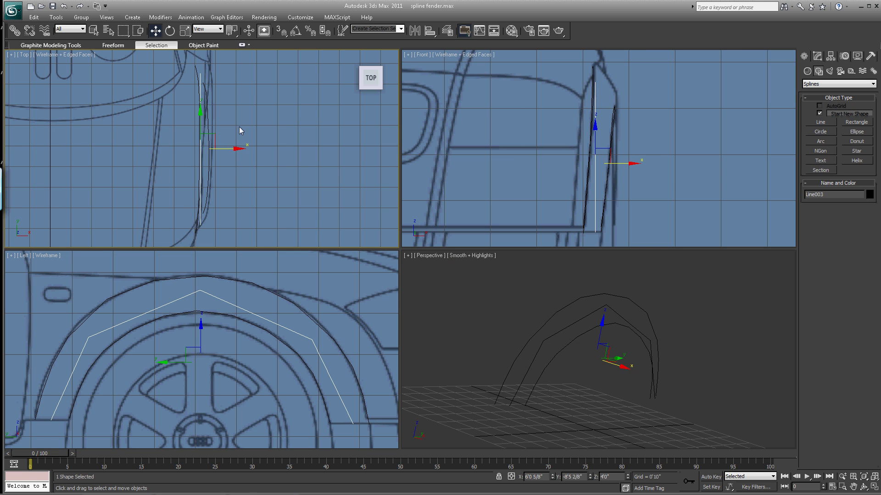
Shift Line003's middle, top and end vertices in the Front view so the arch leans along the fender.
left_click(816, 55)
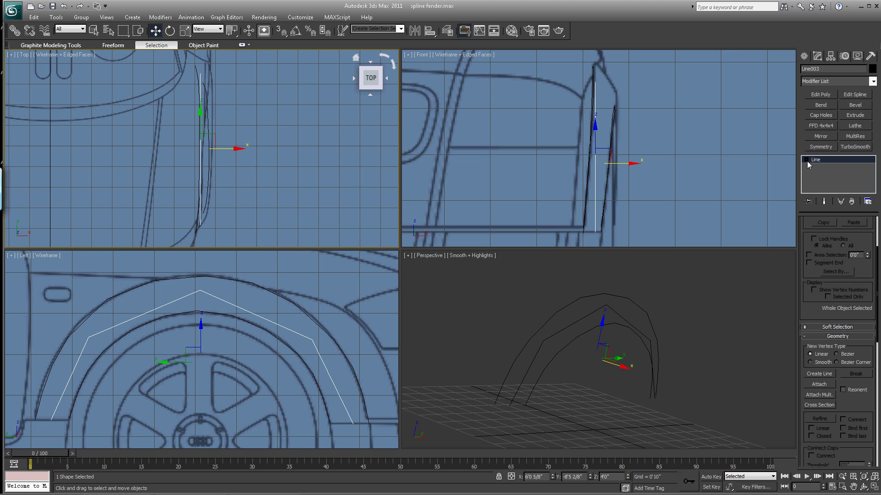
left_click(823, 166)
left_click_drag(583, 132, 627, 135)
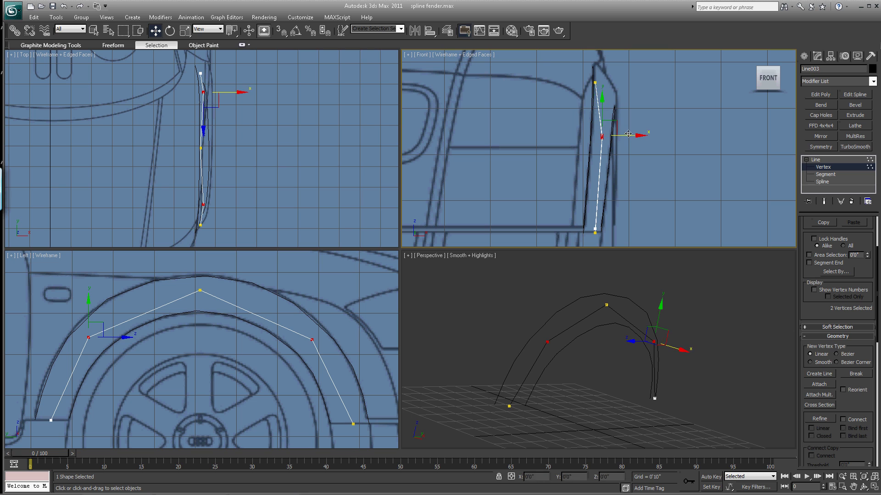
left_click_drag(584, 74, 607, 55)
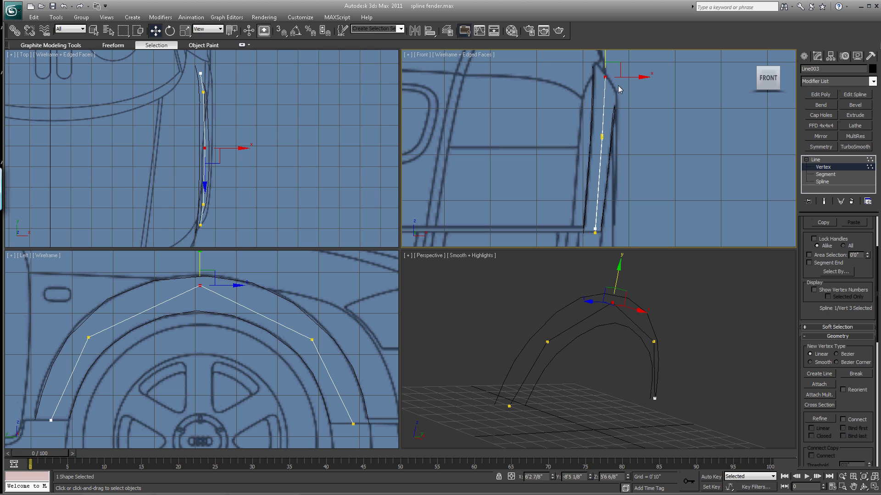
left_click_drag(589, 228, 614, 228)
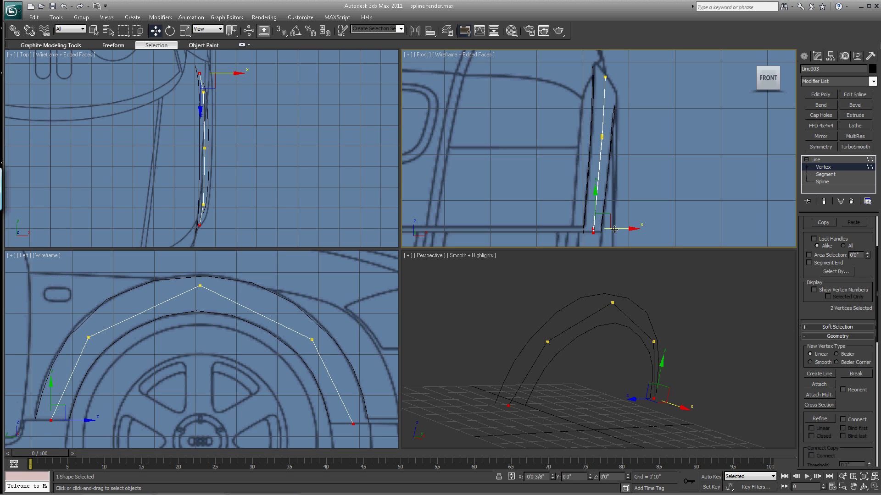
Make the top arch vertex Bezier and rotate its tangent level along the arch.
left_click(201, 287)
right_click(201, 286)
left_click(182, 229)
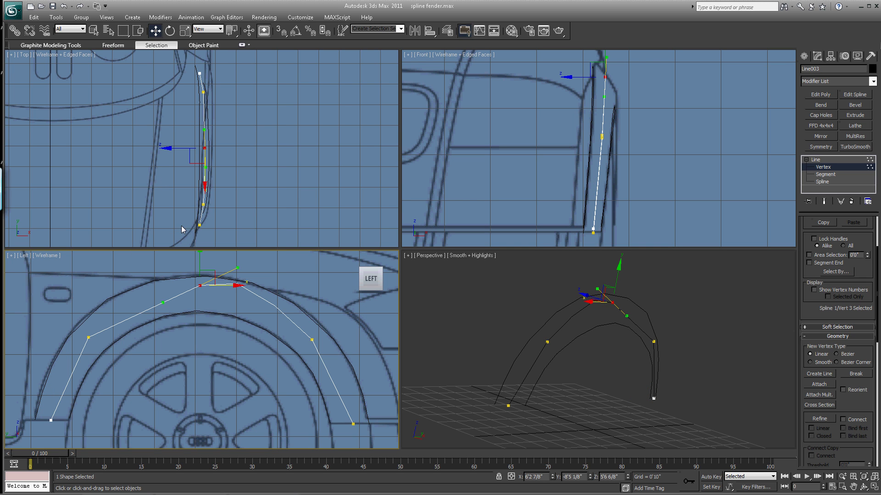
key("e")
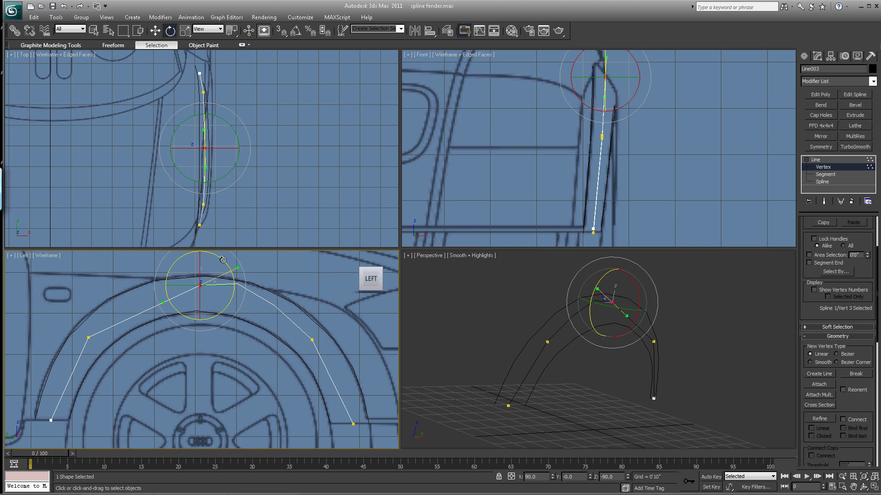
left_click_drag(222, 258, 110, 321)
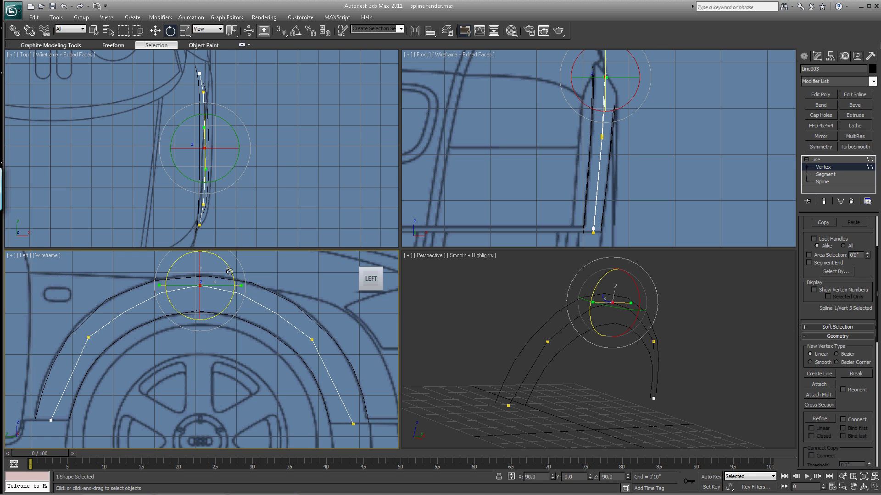
Convert the front and rear side vertices to Bezier and angle their tangents to follow the arch.
left_click(88, 339)
right_click(86, 335)
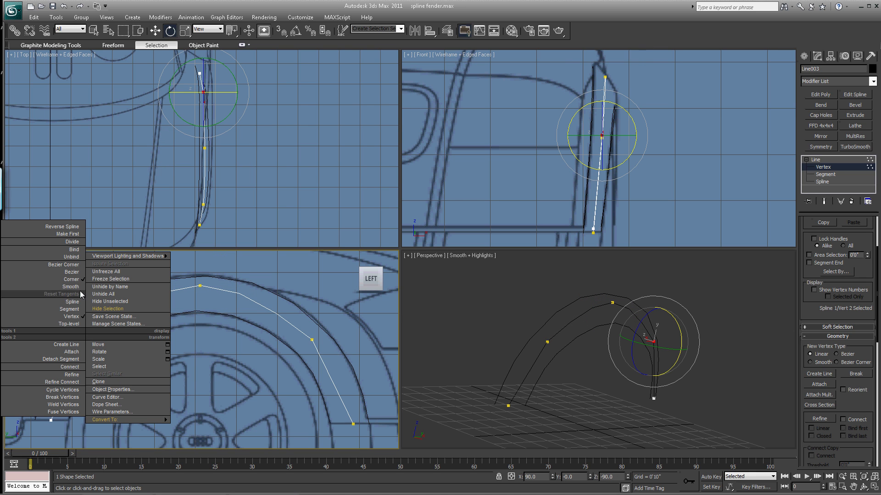
left_click(68, 274)
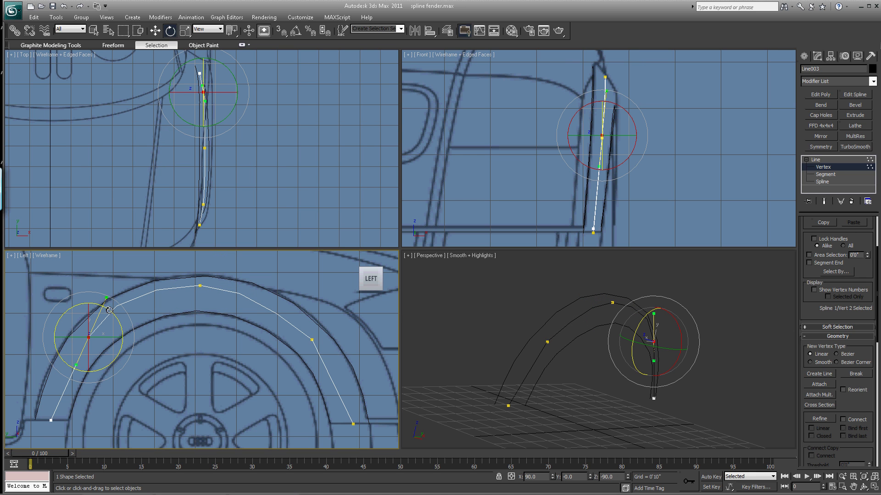
left_click_drag(113, 314, 125, 317)
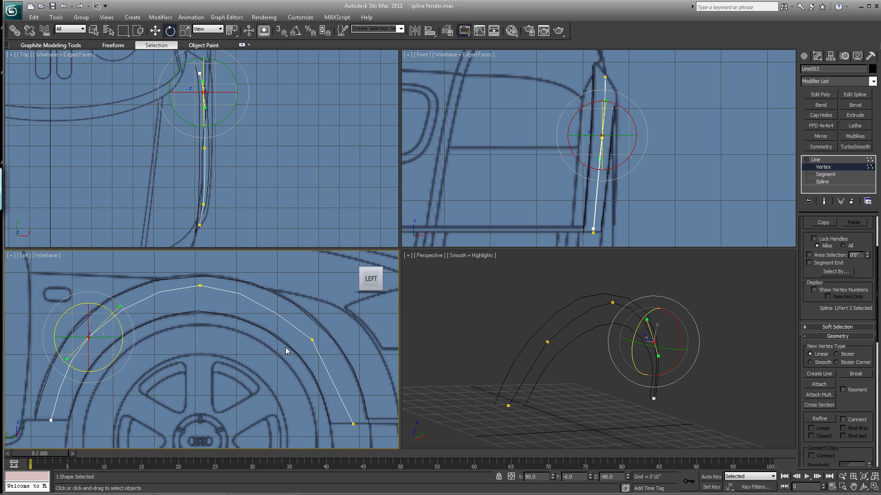
left_click(310, 339)
right_click(310, 339)
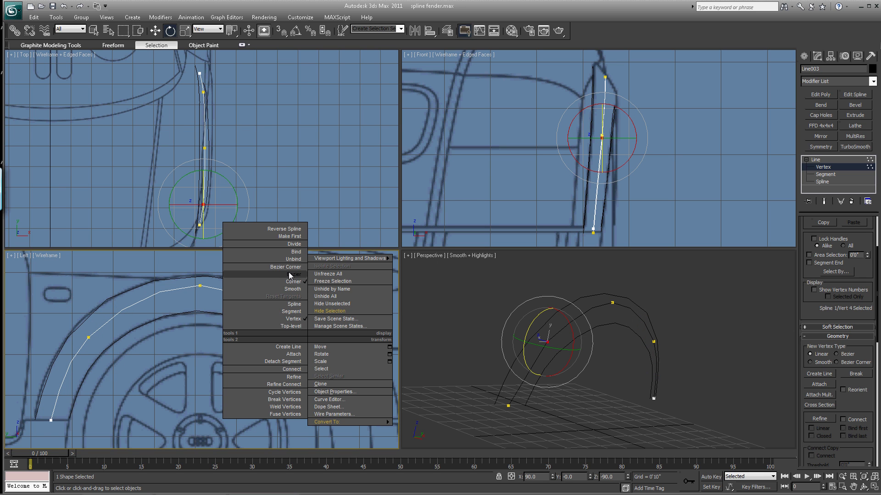
left_click(296, 277)
left_click_drag(329, 314, 338, 317)
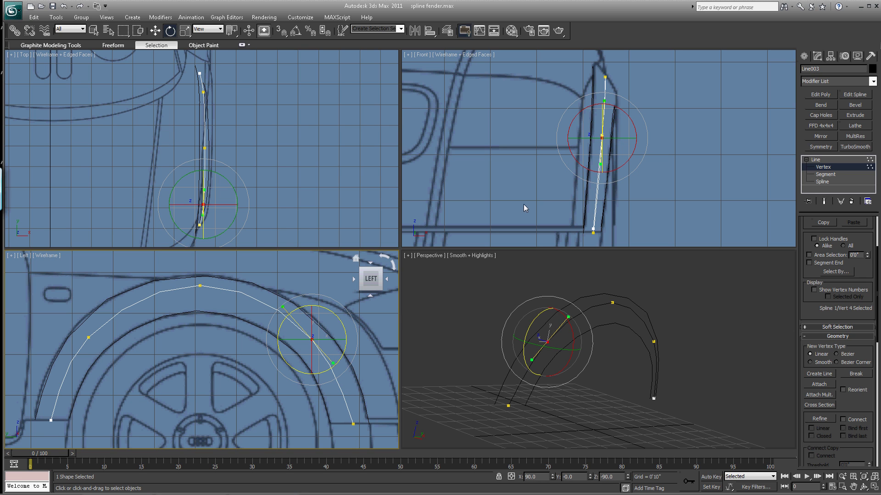
Tilt the tangent slightly in the Front view, then return to the Line top level.
right_click(656, 108)
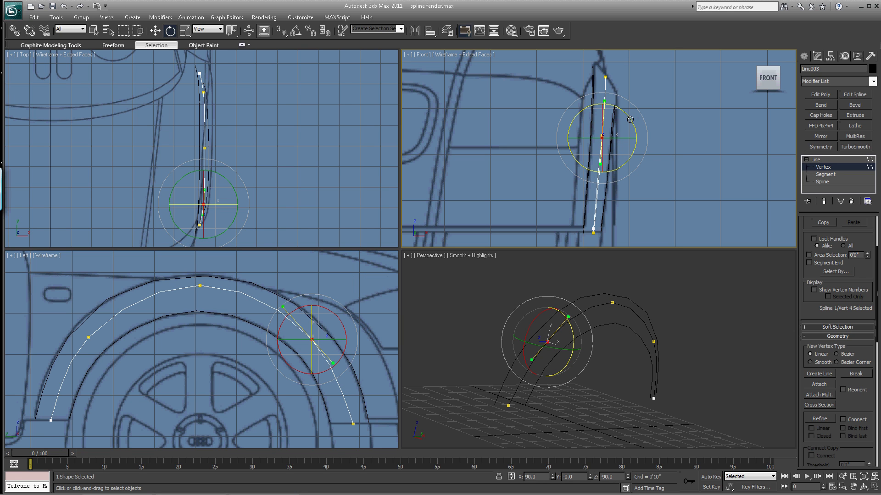
left_click_drag(630, 119, 632, 120)
left_click(646, 102)
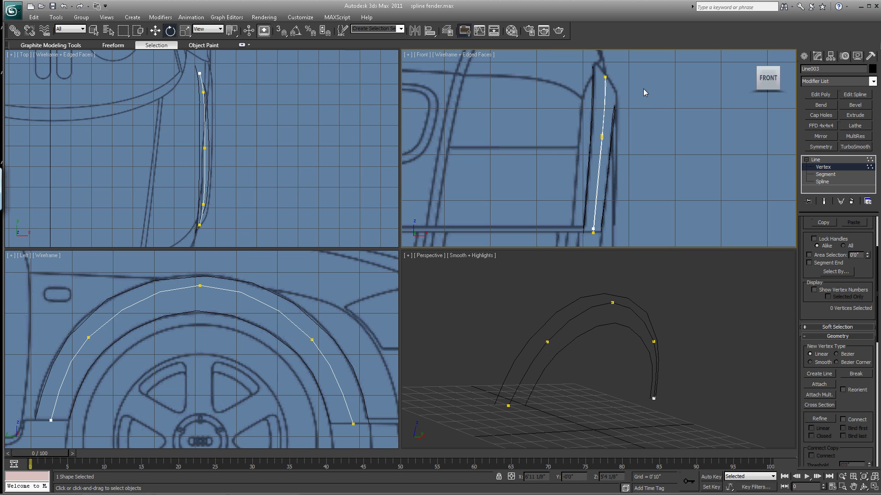
left_click(819, 160)
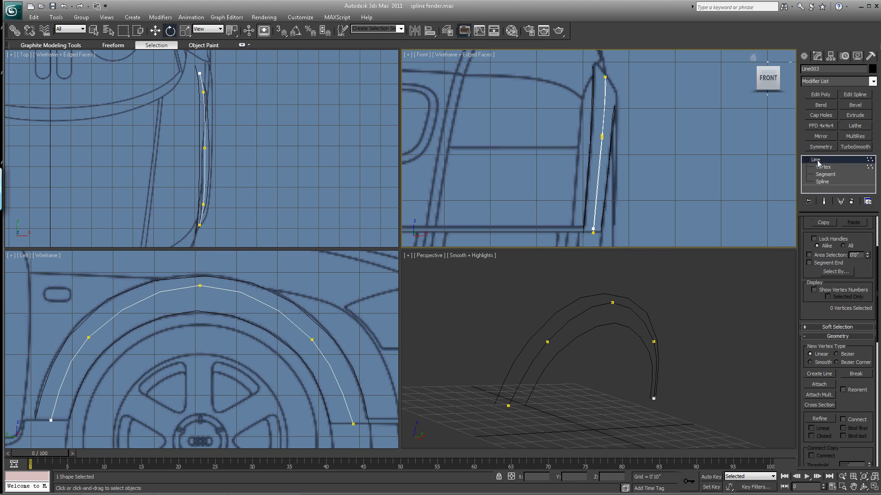
Convert the outer fender spline to an Editable Spline, with edged faces shown.
left_click(652, 292)
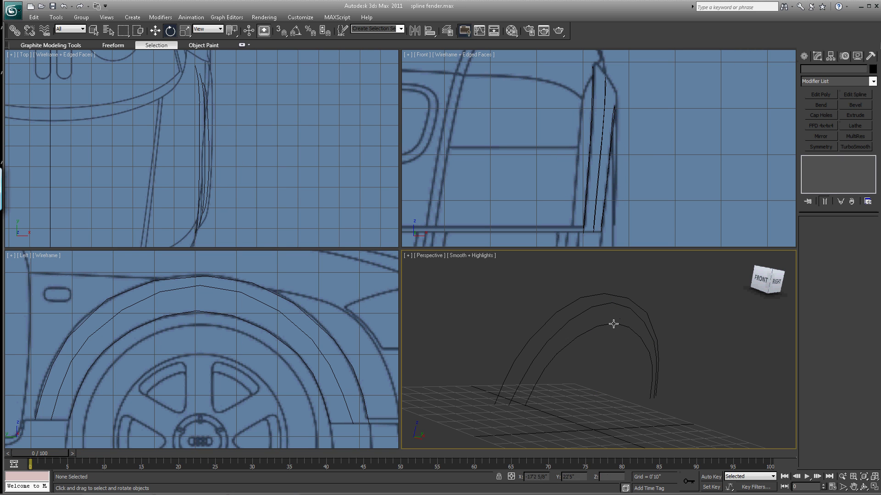
left_click(591, 296)
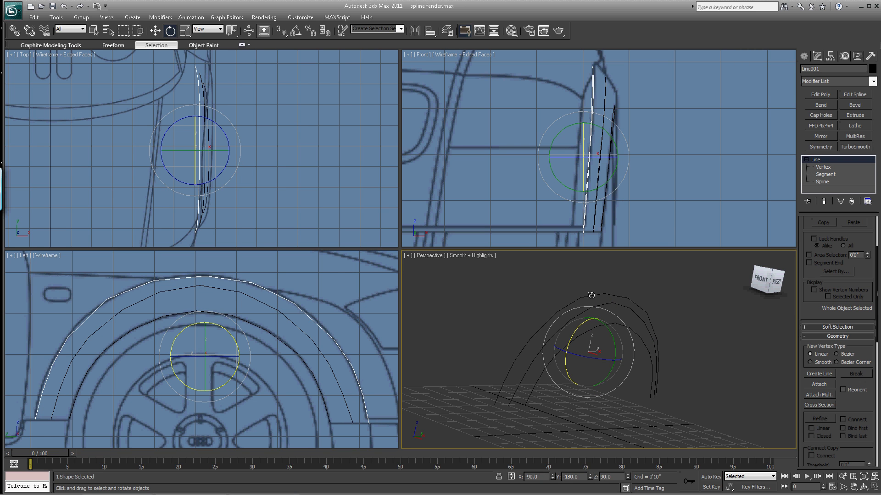
key("F4")
right_click(595, 294)
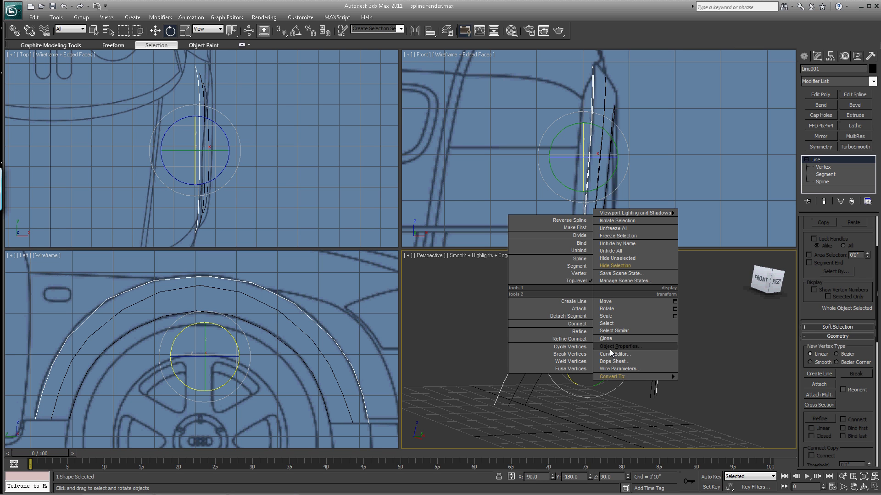
mouse_move(626, 377)
left_click(714, 376)
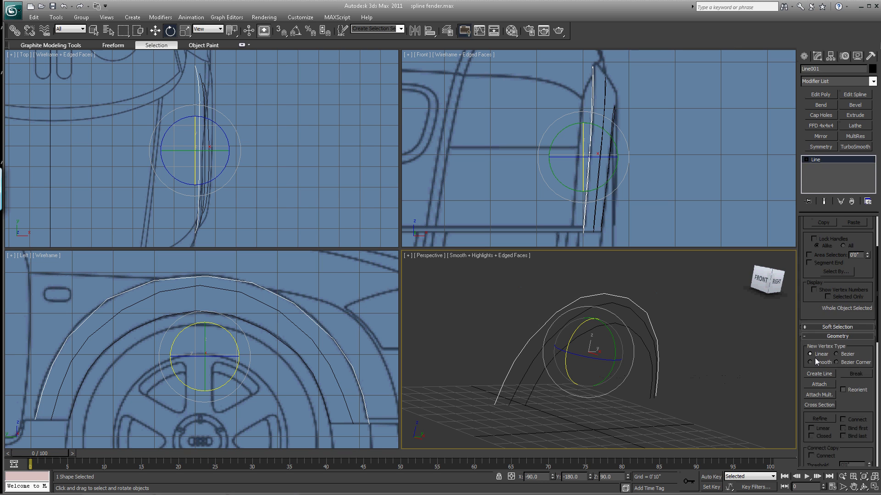
Attach the middle and inner arch splines to it and enter Vertex level.
left_click(819, 384)
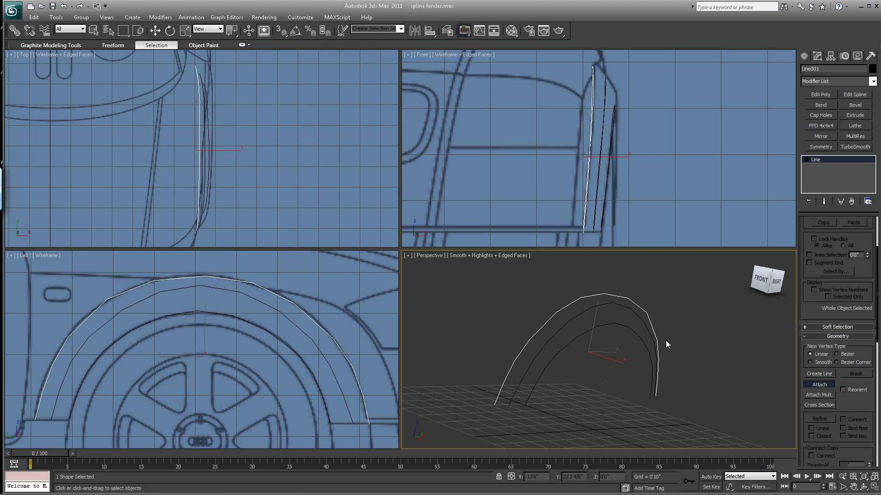
left_click(622, 304)
left_click(629, 321)
left_click(820, 385)
key("w")
left_click(805, 160)
left_click(819, 168)
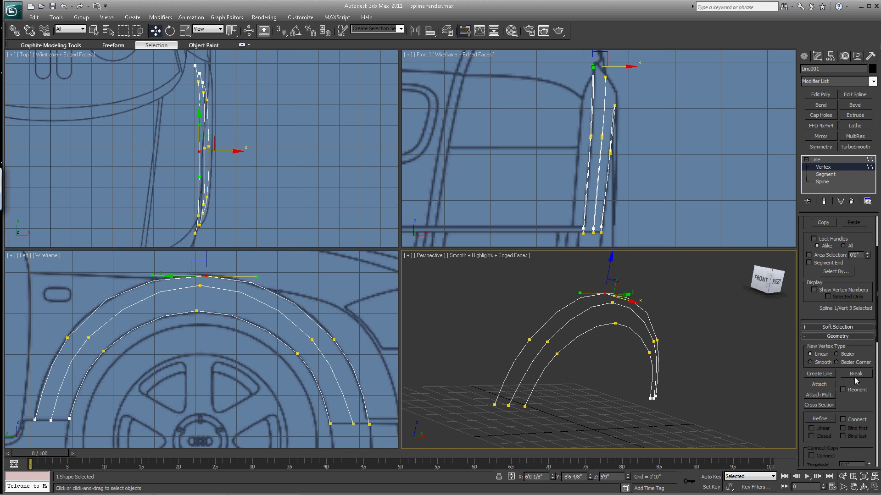
Use Refine with Connect to add cross segments at the arch top and along the sides.
left_click(859, 420)
left_click(820, 419)
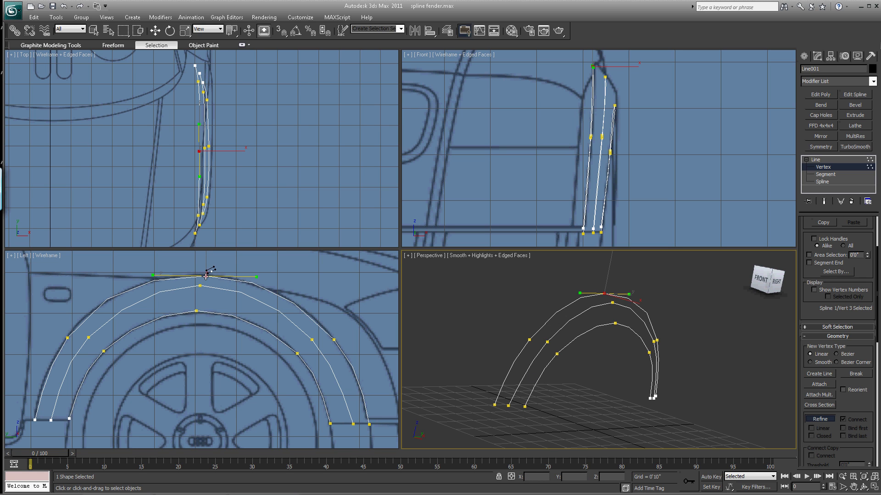
left_click(206, 275)
left_click(200, 286)
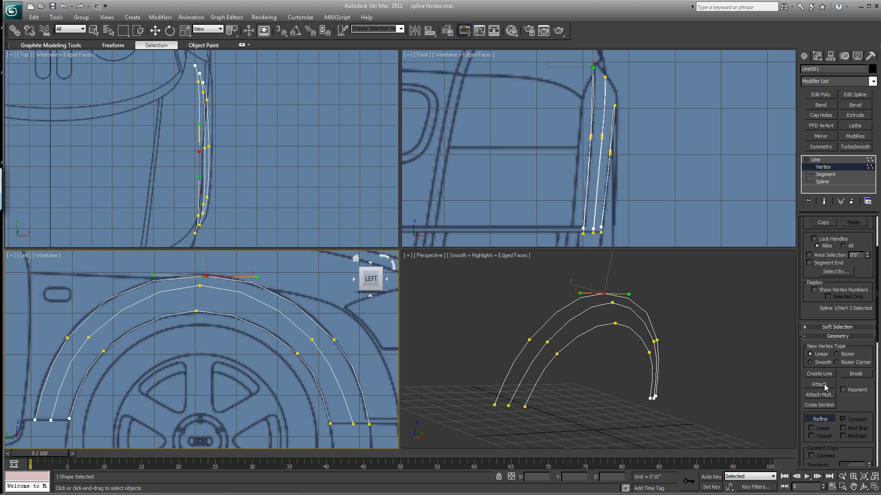
left_click(818, 419)
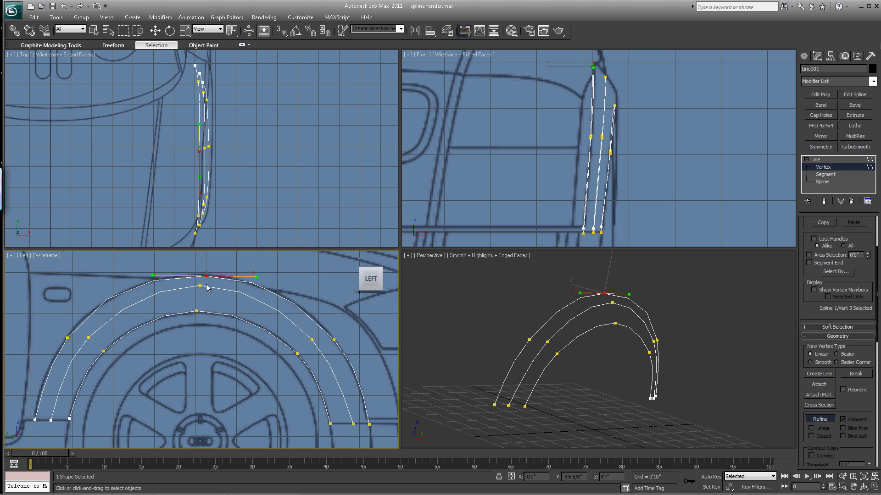
key("w")
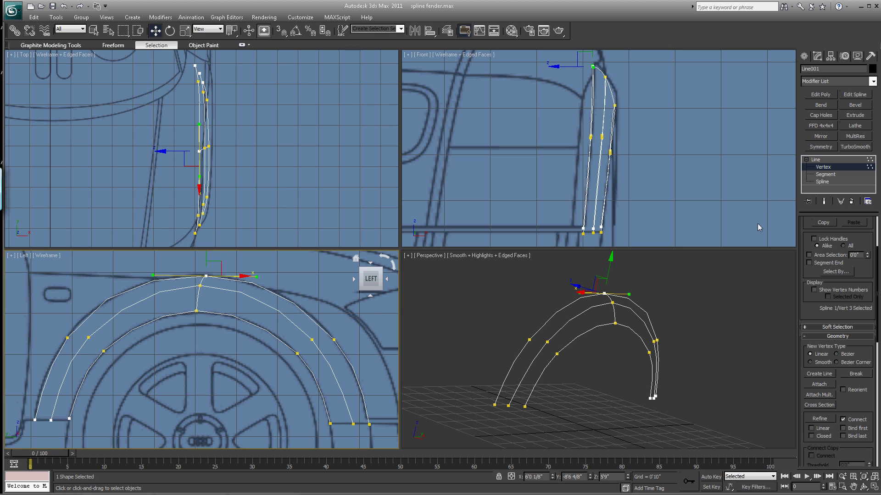
left_click(820, 419)
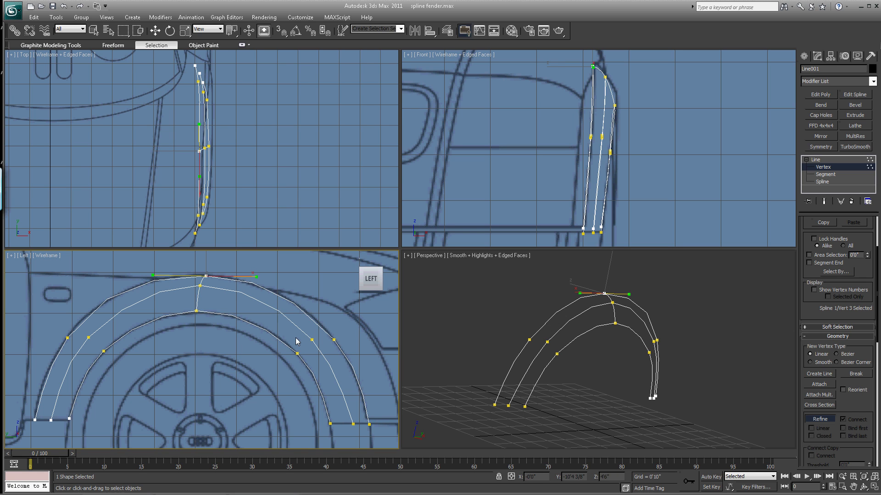
key("w")
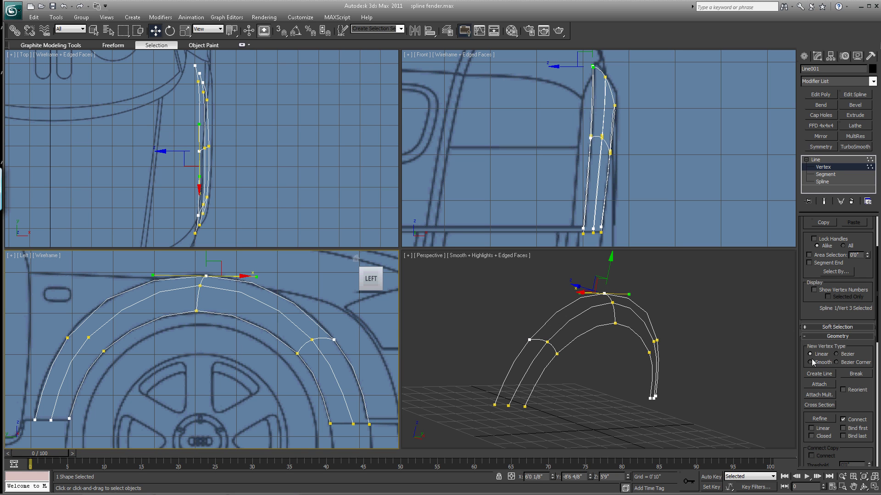
left_click(819, 418)
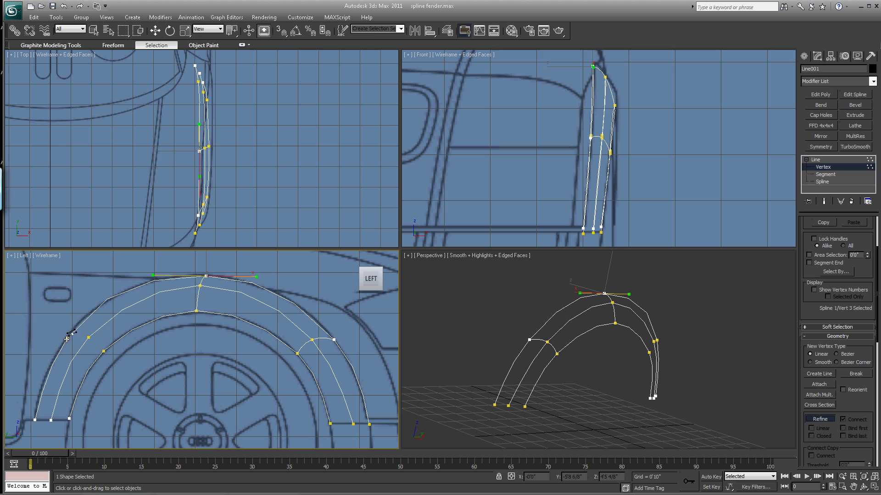
left_click(105, 352)
key("w")
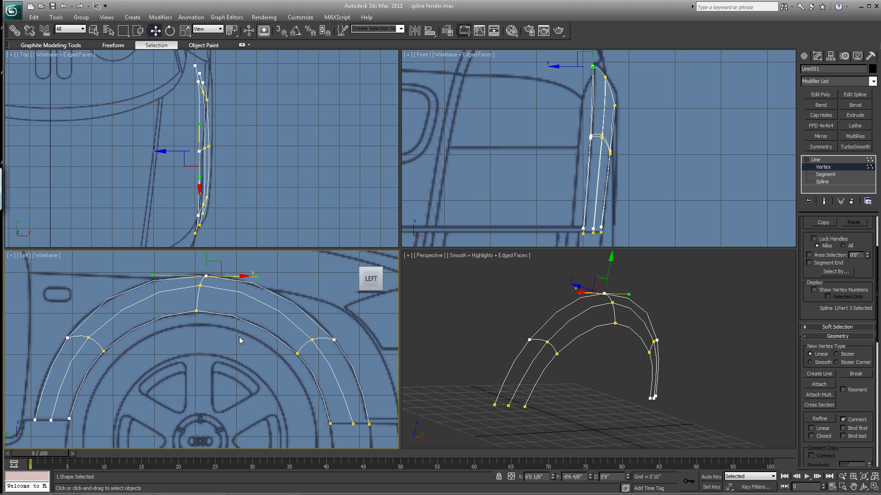
Add connected cross segments at the arch's right and left ends.
left_click(819, 418)
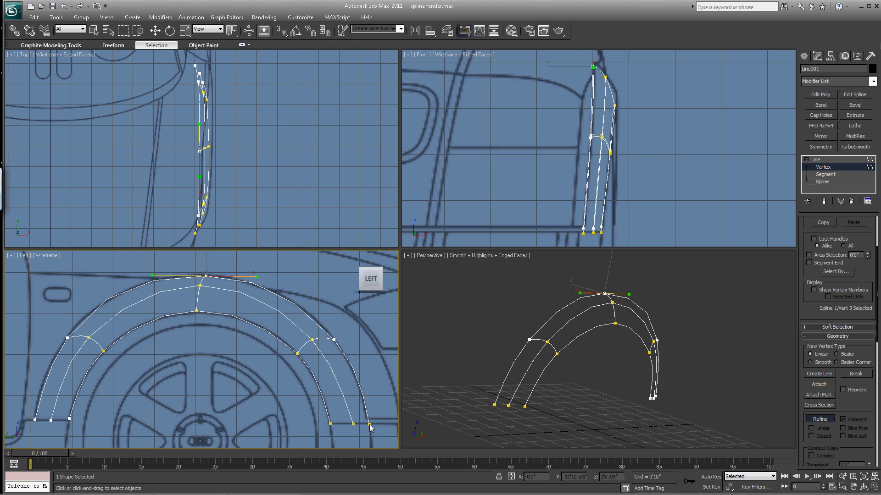
left_click(330, 422)
key("w")
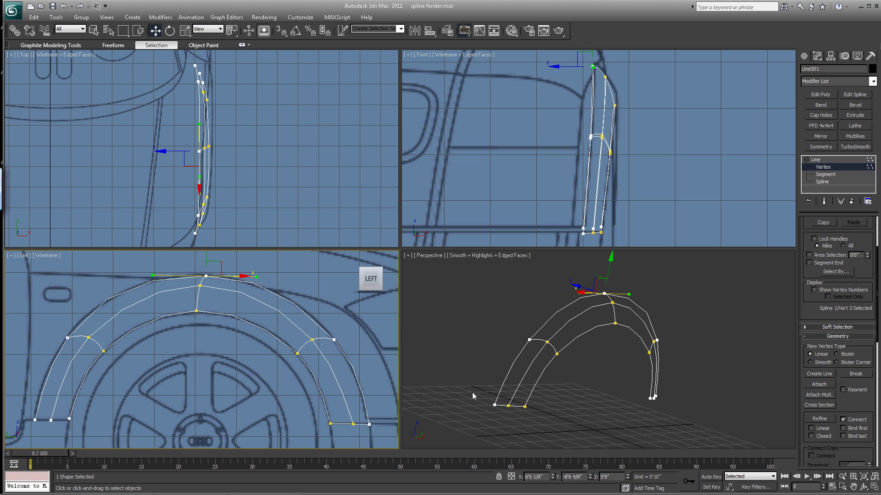
left_click(817, 418)
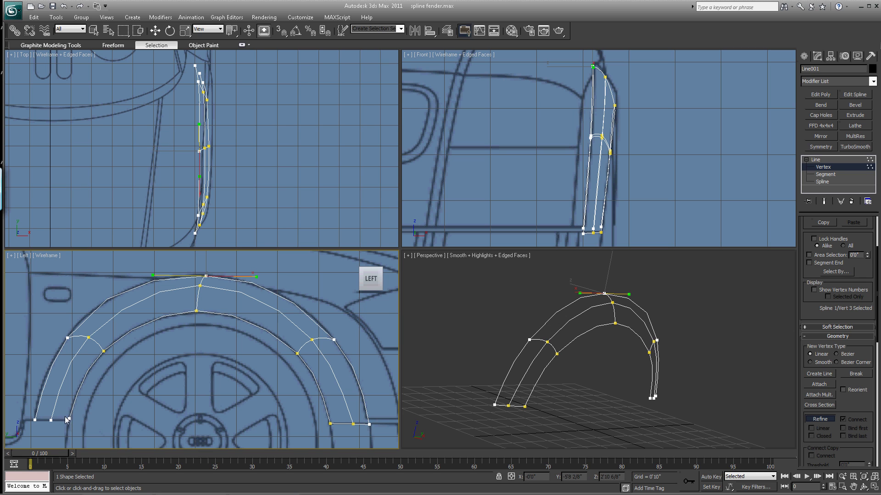
left_click(35, 418)
key("w")
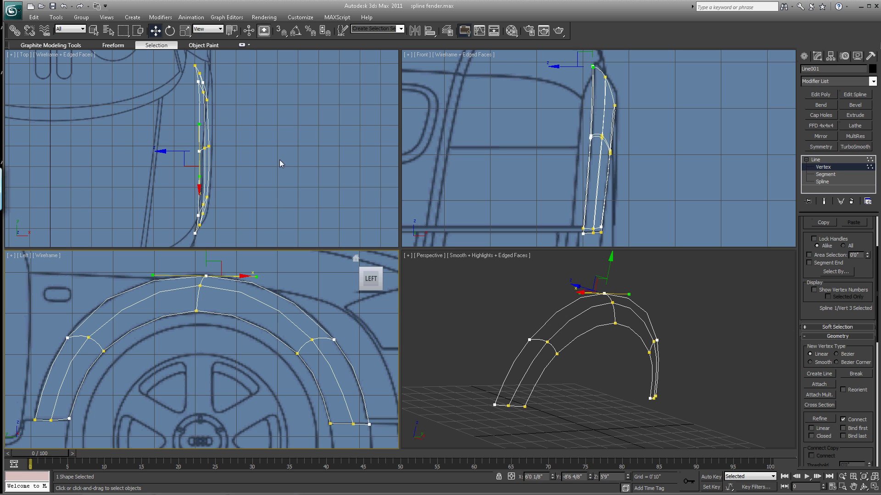
Move the overlapping top vertex pair downward and slightly sideways.
left_click_drag(191, 263, 219, 283)
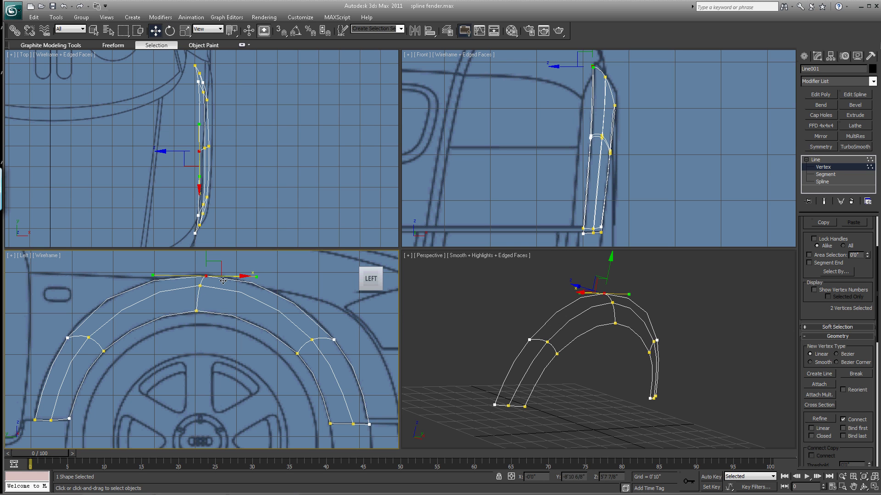
left_click_drag(228, 276, 233, 310)
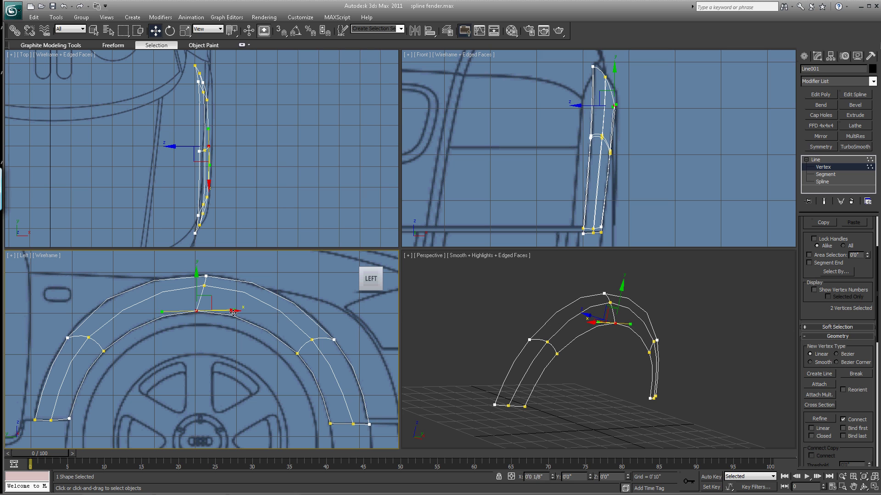
left_click_drag(238, 312, 248, 311)
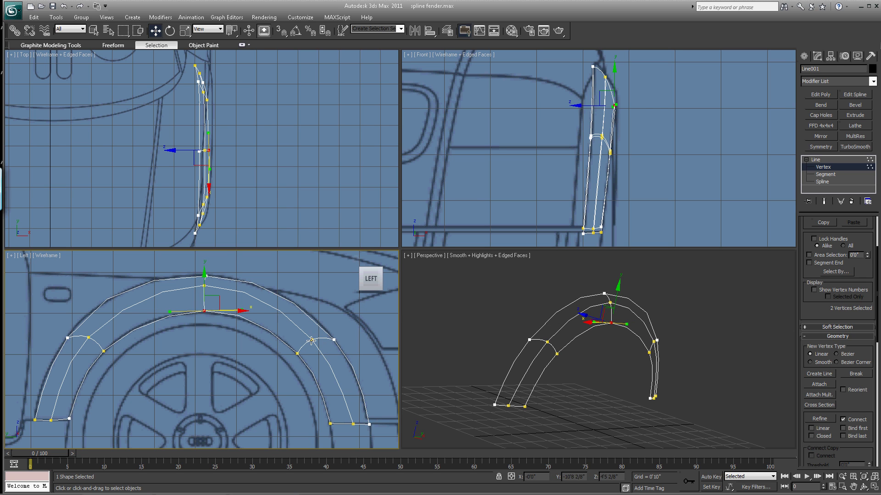
left_click(864, 487)
left_click_drag(629, 364, 587, 318)
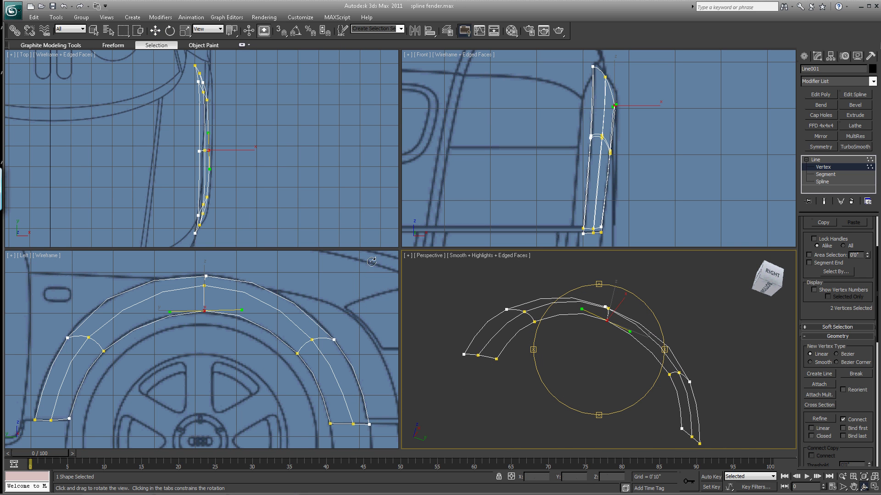
Slightly reposition the vertex pair at the fender's end.
left_click(155, 31)
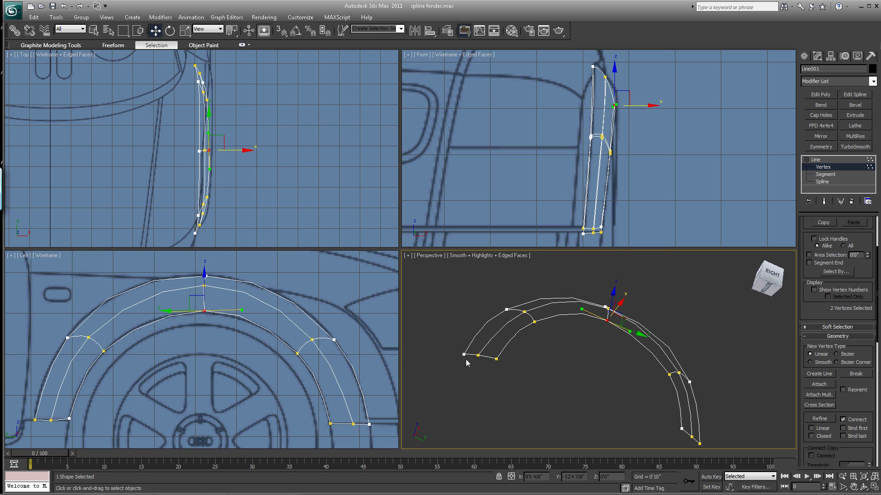
left_click_drag(472, 351, 483, 364)
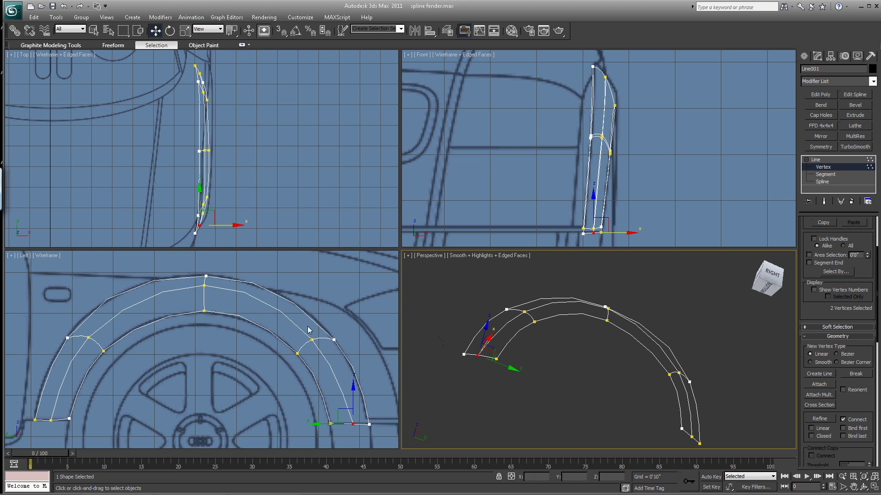
left_click(864, 487)
left_click_drag(630, 368, 574, 434)
left_click(155, 31)
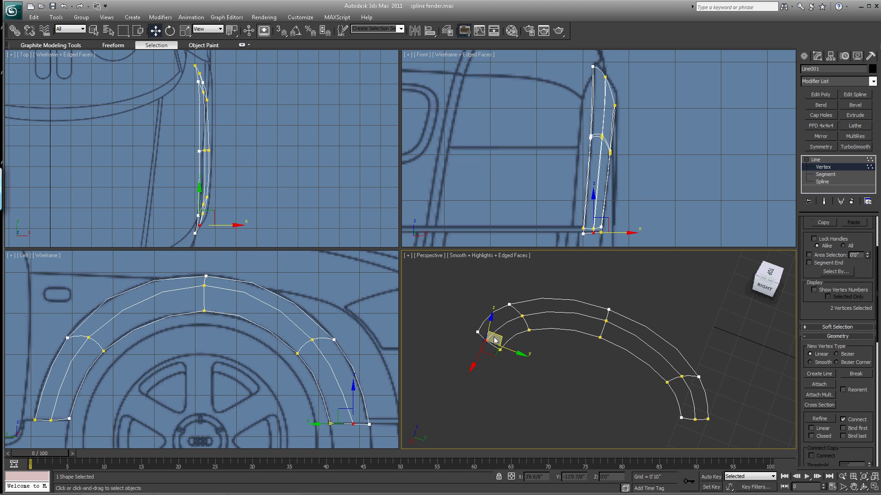
left_click_drag(497, 337, 497, 340)
Raise a vertex pair on the arch's side near the other end.
left_click_drag(686, 409, 705, 418)
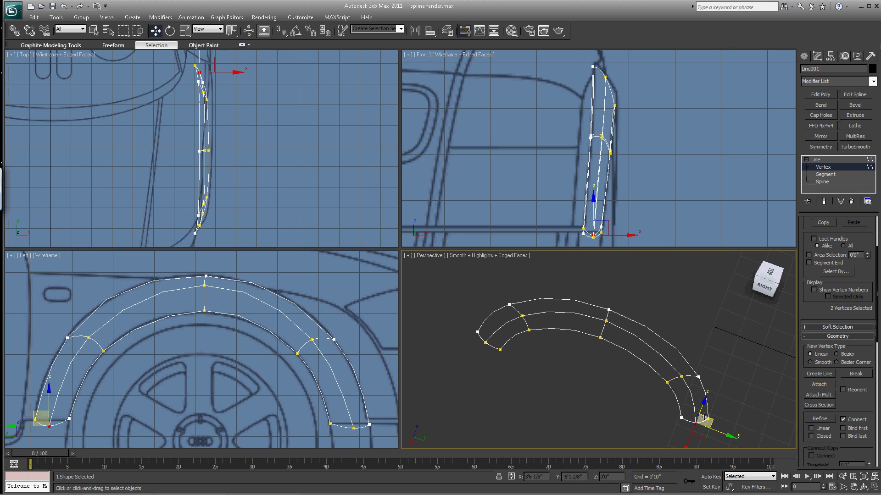
left_click(863, 476)
left_click_drag(642, 294, 553, 302)
right_click(665, 312)
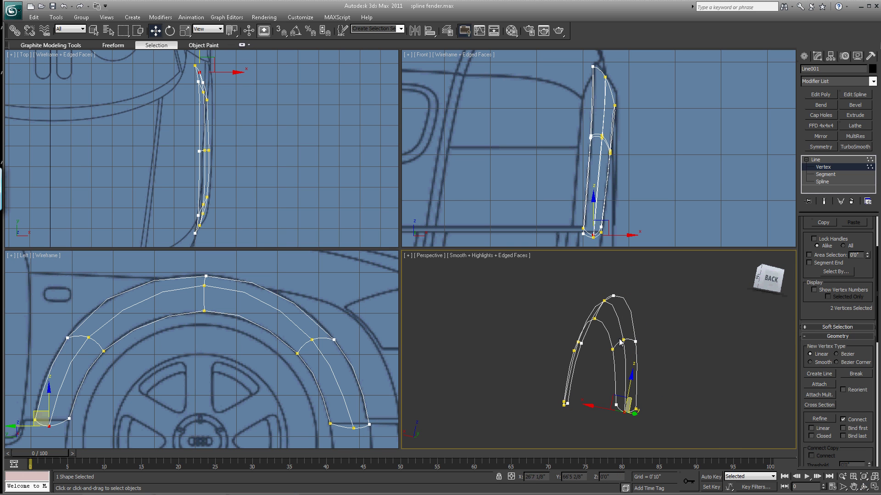
left_click_drag(616, 340, 582, 332)
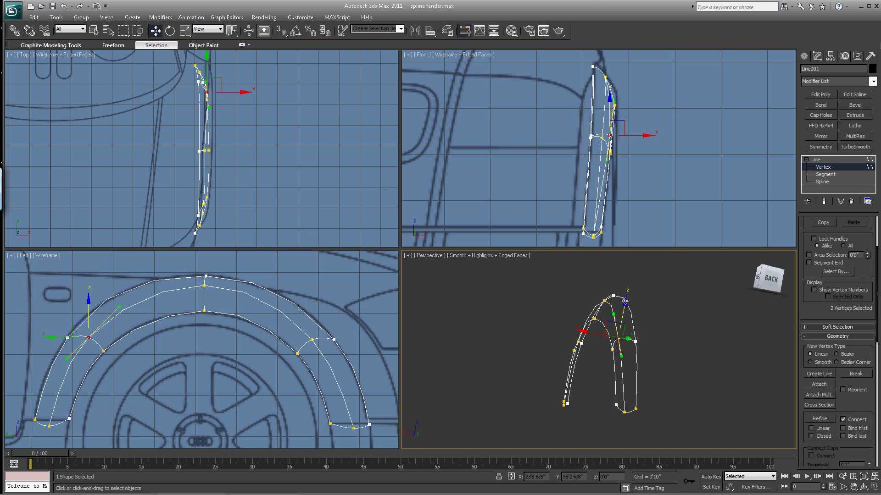
left_click_drag(628, 304, 627, 298)
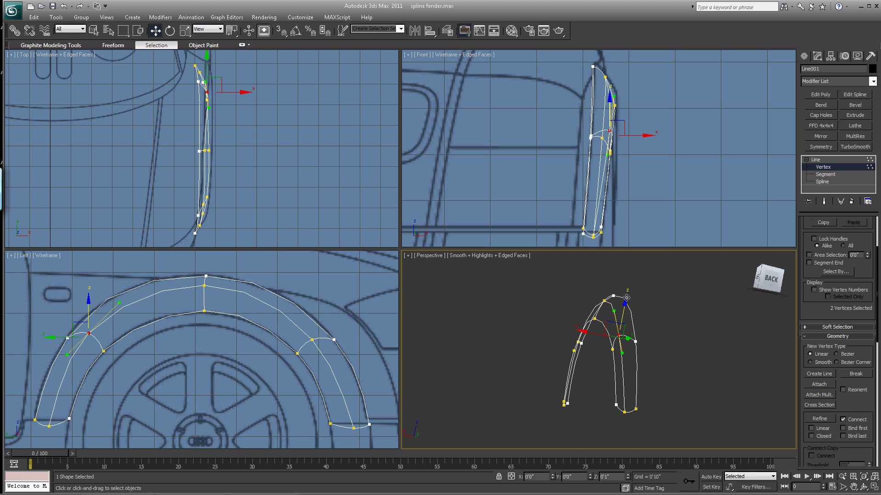
left_click(862, 489)
left_click_drag(579, 365, 625, 373)
right_click(625, 374)
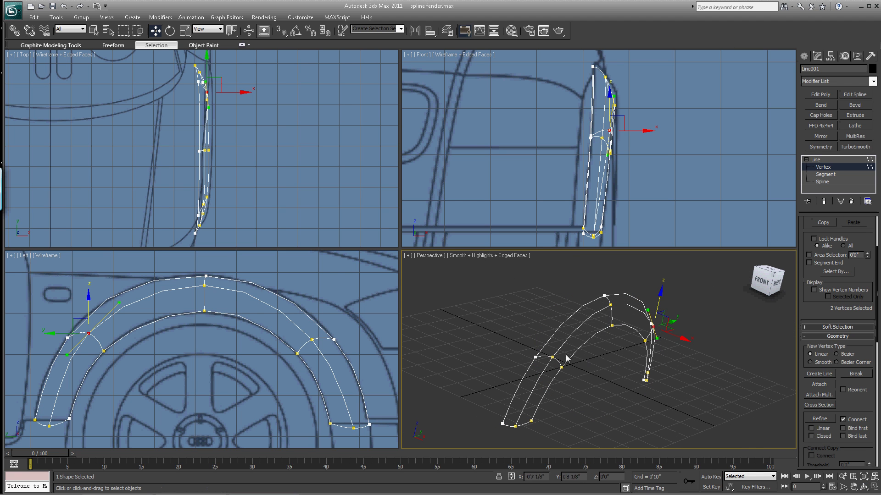
Raise another arch connection vertex and shift the top vertex along X.
left_click(557, 359)
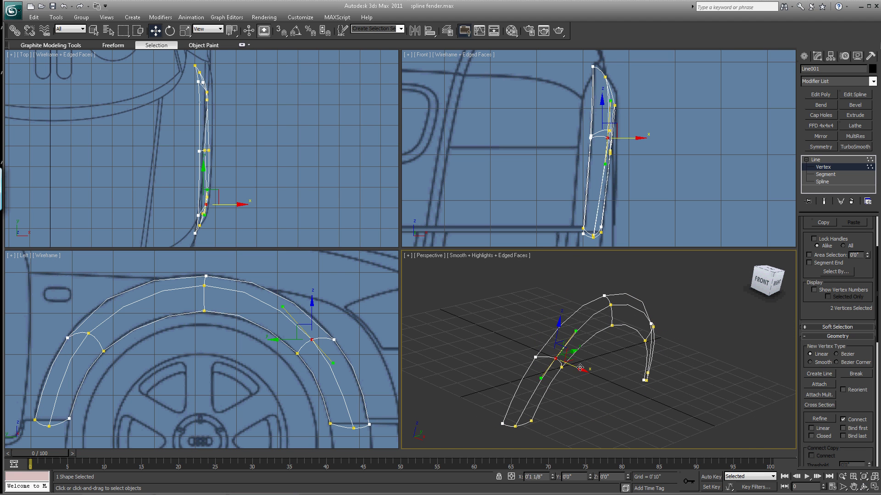
left_click_drag(558, 328, 564, 322)
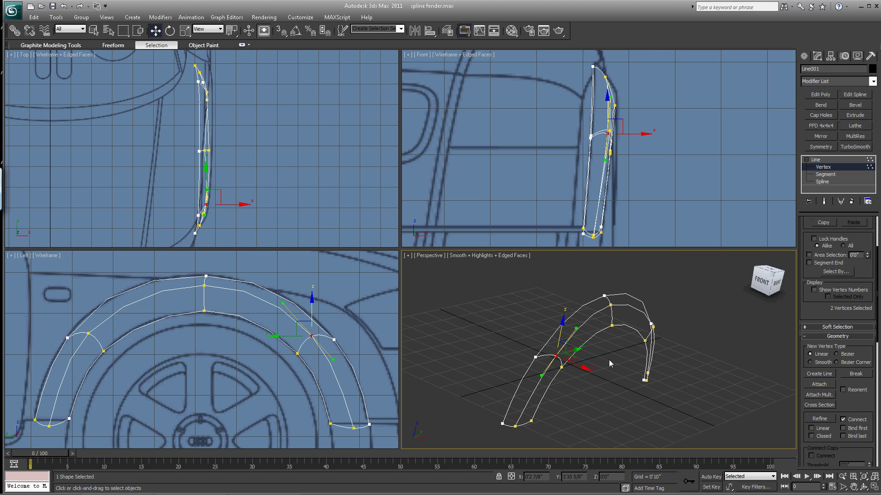
left_click(863, 487)
left_click_drag(590, 360, 550, 325)
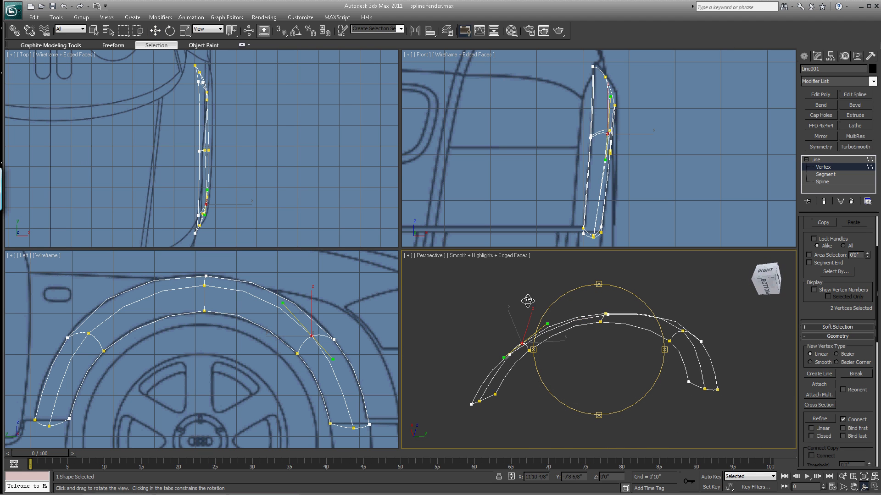
left_click_drag(527, 301, 553, 403)
right_click(562, 316)
left_click(606, 335)
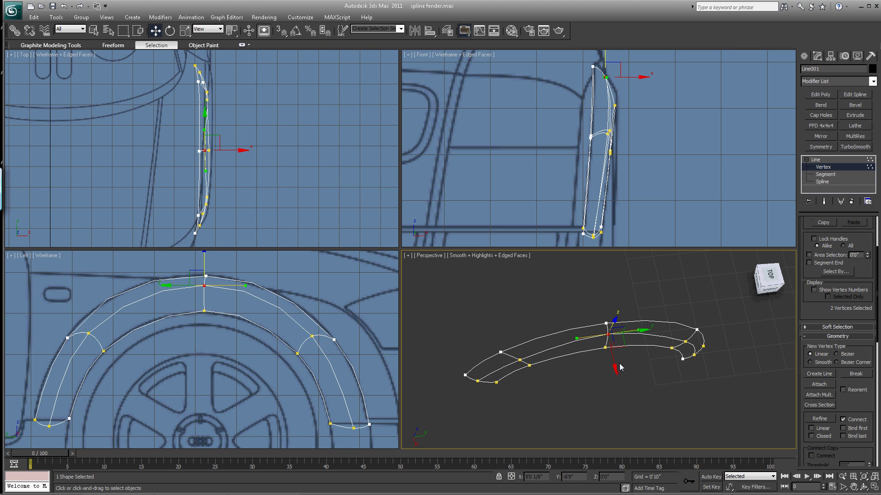
left_click_drag(616, 364, 616, 367)
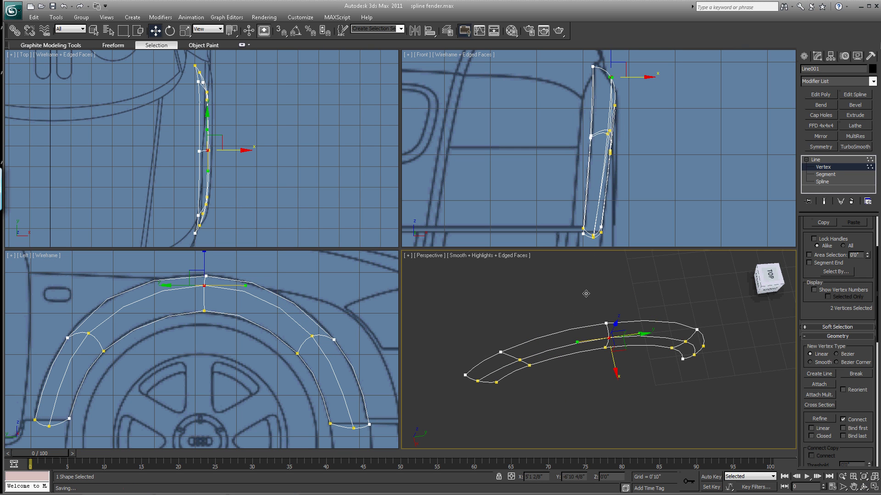
left_click(568, 264)
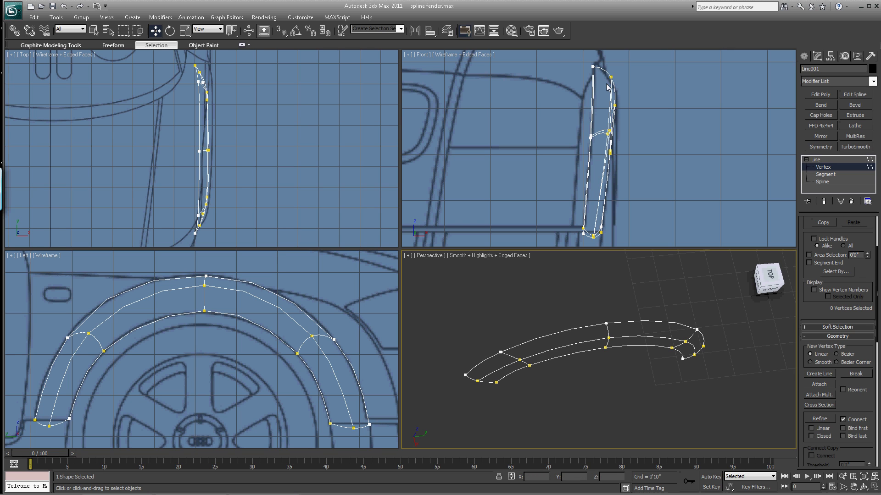
Nudge the vertex pairs at both fender ends slightly along X in the Front view.
mouse_move(607, 74)
left_mouse_down()
mouse_move(616, 82)
mouse_move(611, 59)
left_mouse_up()
left_click(672, 125)
left_click_drag(512, 356, 527, 365)
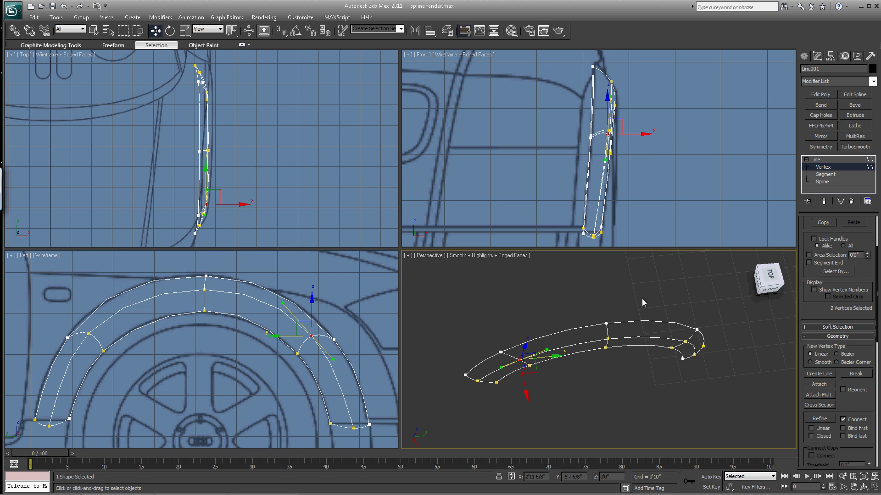
left_click_drag(674, 336, 692, 352)
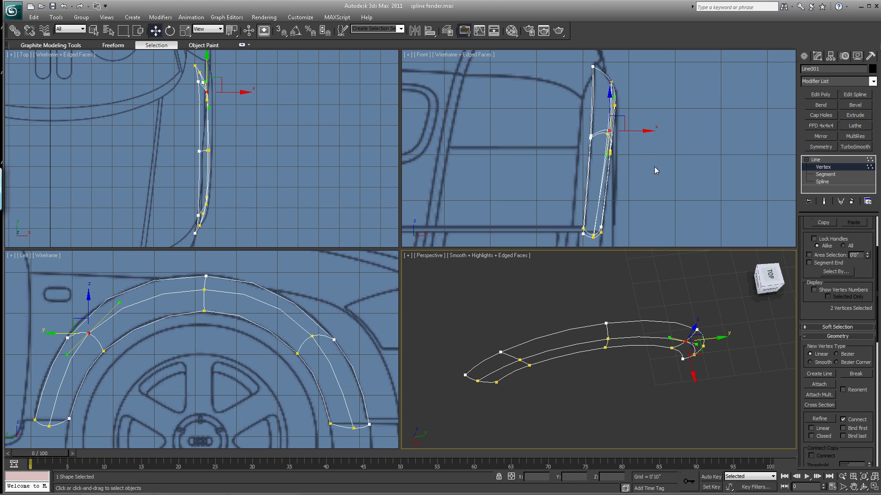
left_click(611, 95)
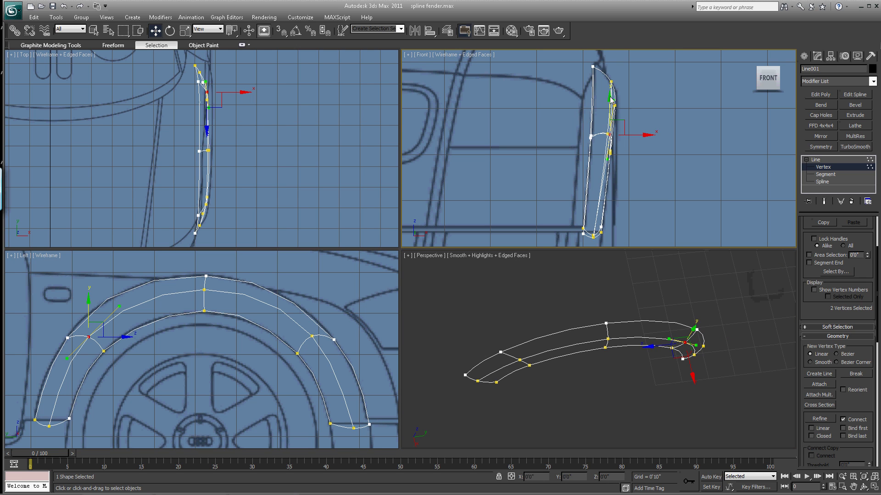
left_click_drag(639, 137, 637, 137)
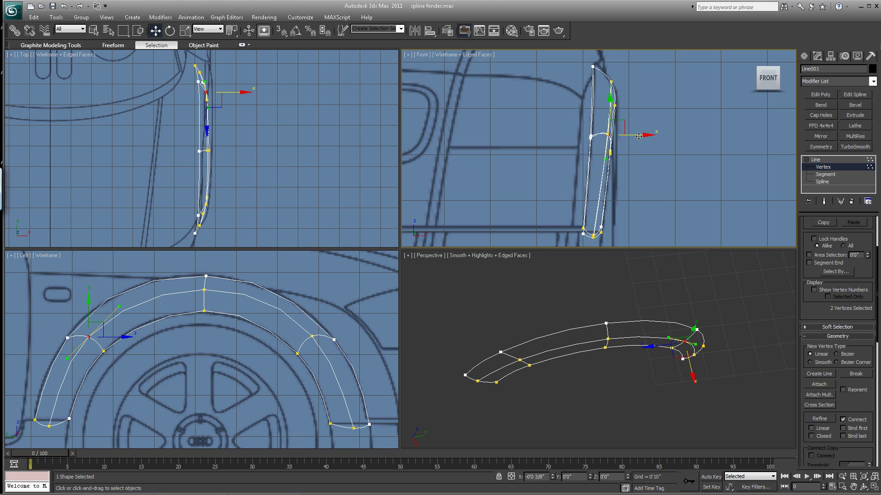
left_click(686, 202)
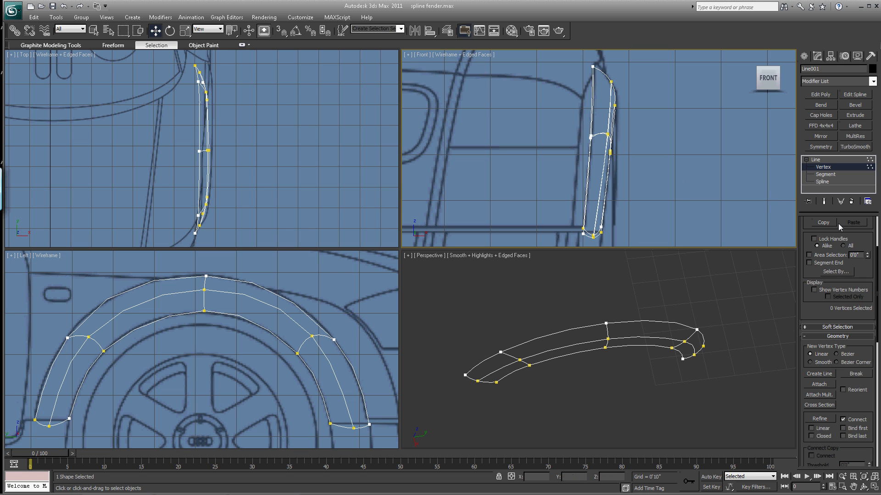
Weld each coincident end-vertex pair of Line001 until 27 vertices remain.
left_click_drag(455, 367, 478, 386)
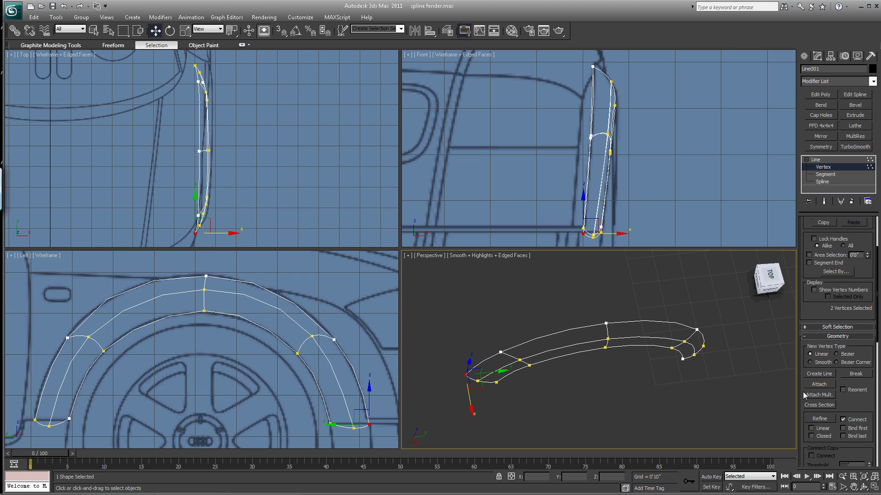
scroll(803, 392, "down", 5)
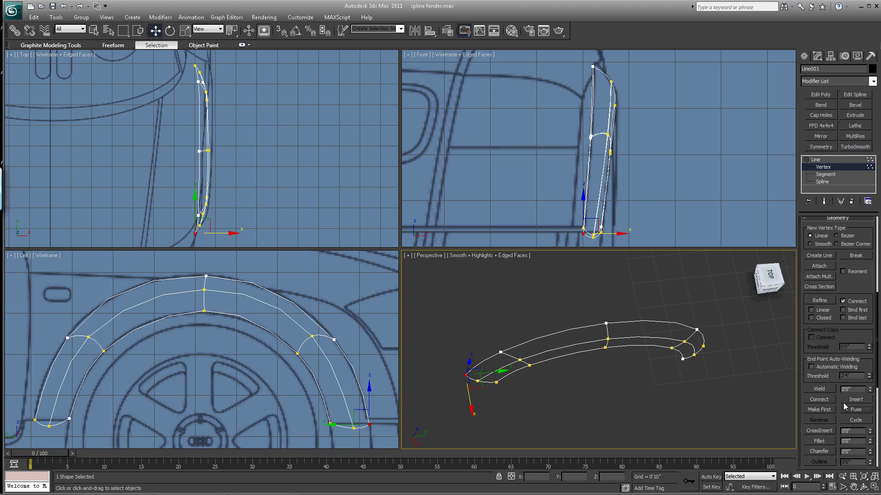
left_click(819, 388)
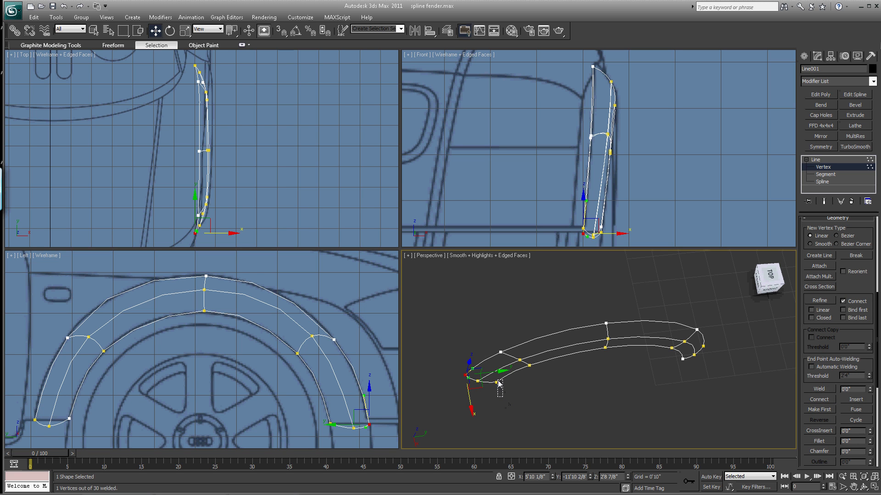
left_click_drag(499, 384, 497, 381)
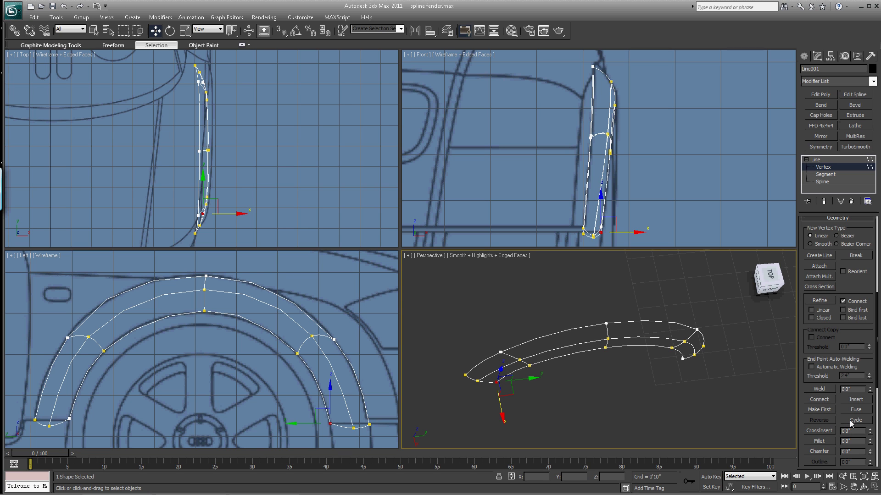
left_click(811, 389)
left_click_drag(682, 359, 693, 365)
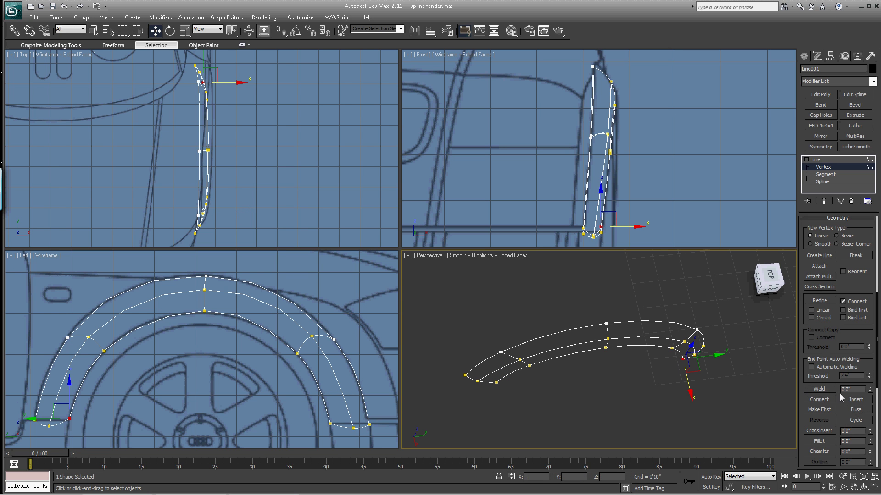
left_click(856, 410)
left_click(815, 389)
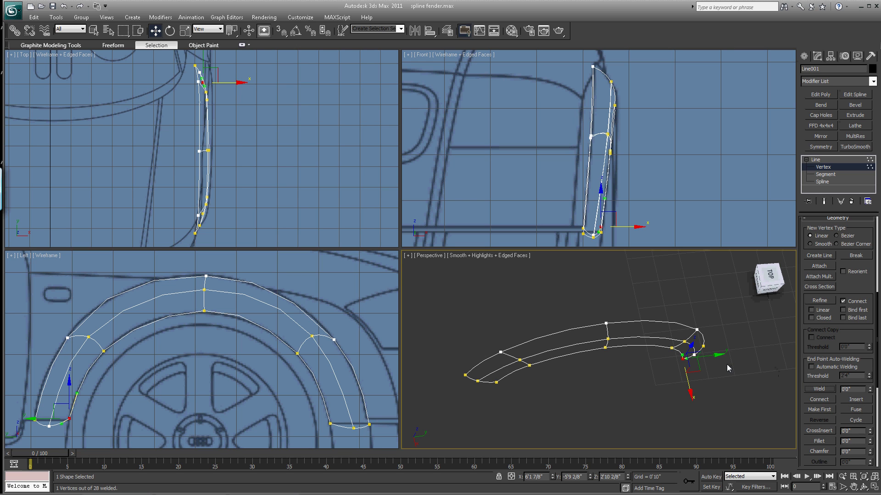
left_click(702, 347)
left_click(850, 409)
left_click(820, 391)
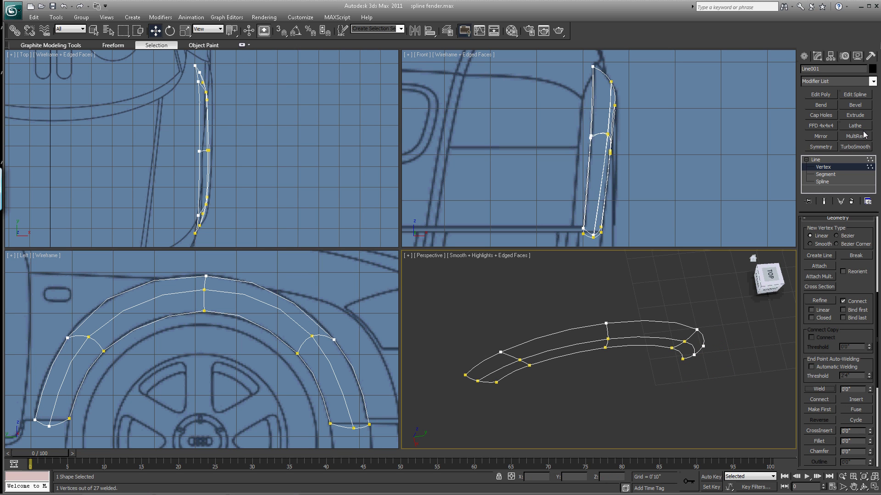
left_click(871, 81)
Add a Surface modifier to Line001 and assign the blue 01 - Default material.
scroll(828, 321, "down", 10)
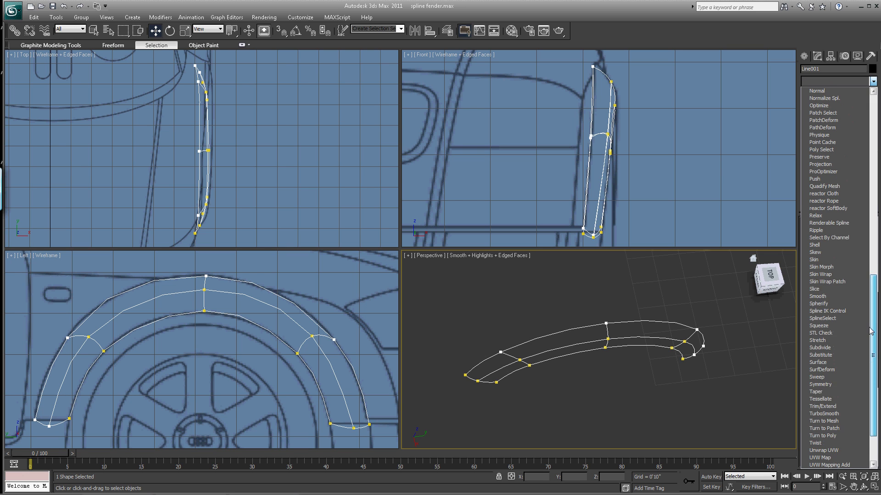
left_click(817, 355)
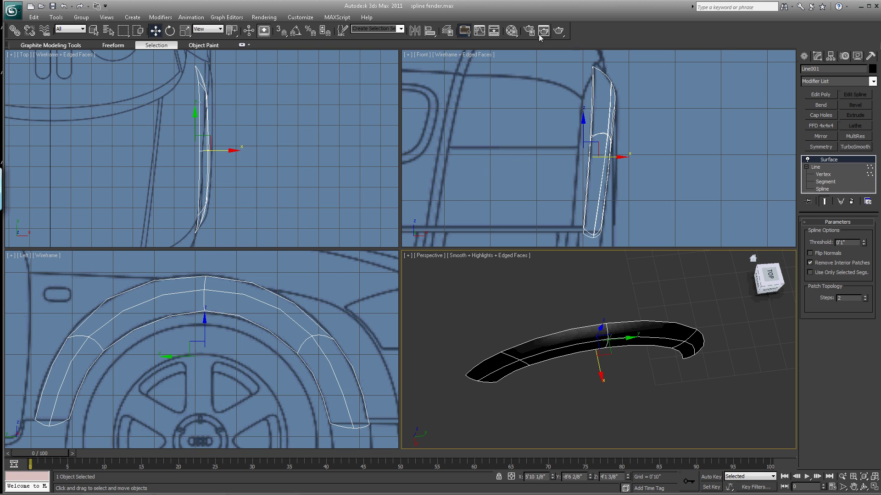
key("m")
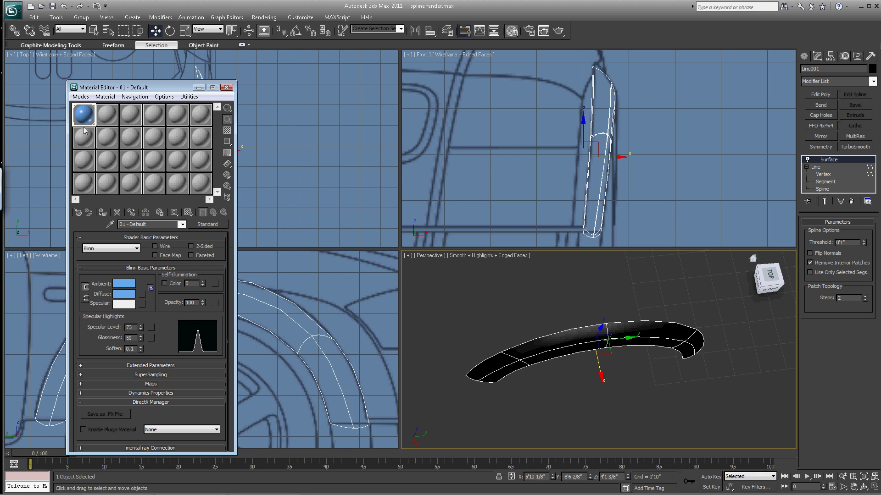
left_click(102, 214)
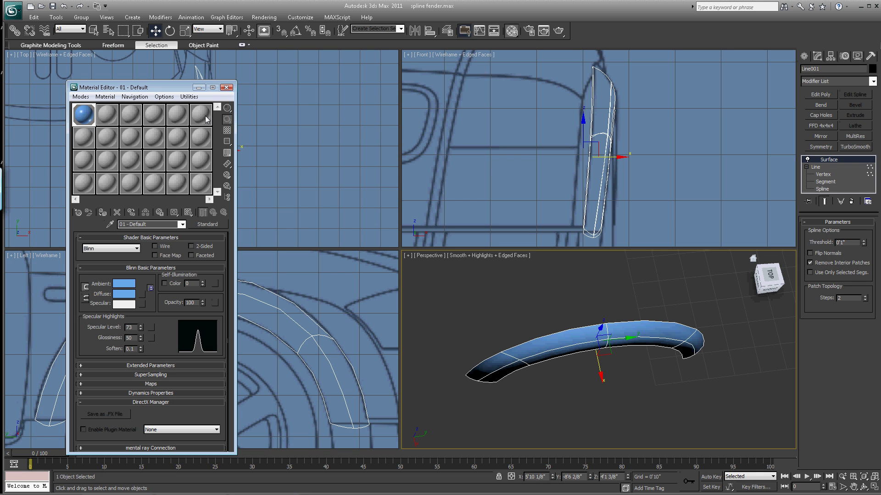
left_click(226, 88)
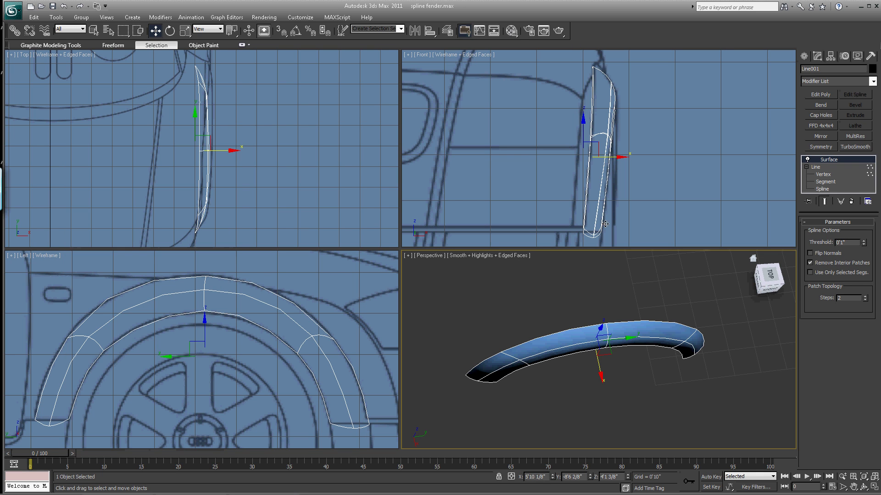
Convert Line001 to Editable Poly and enable Use NURMS Subdivision.
left_click(864, 487)
left_click_drag(627, 367, 650, 324)
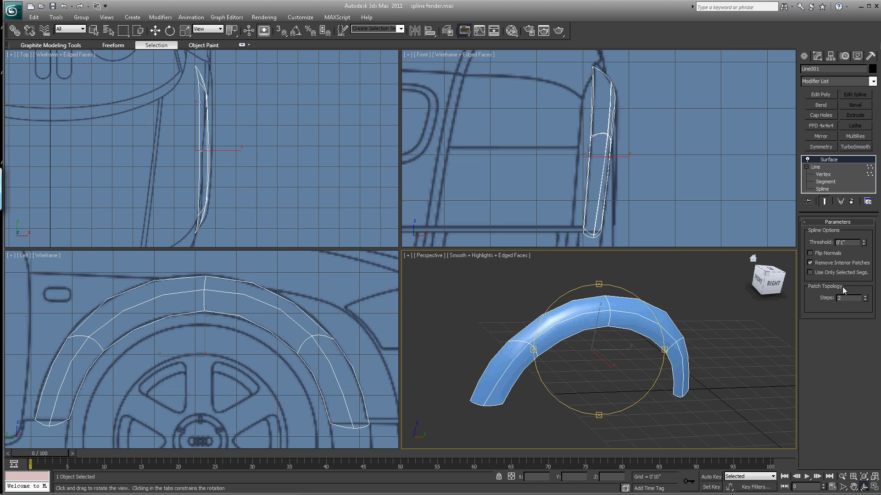
right_click(639, 317)
right_click(638, 317)
mouse_move(679, 401)
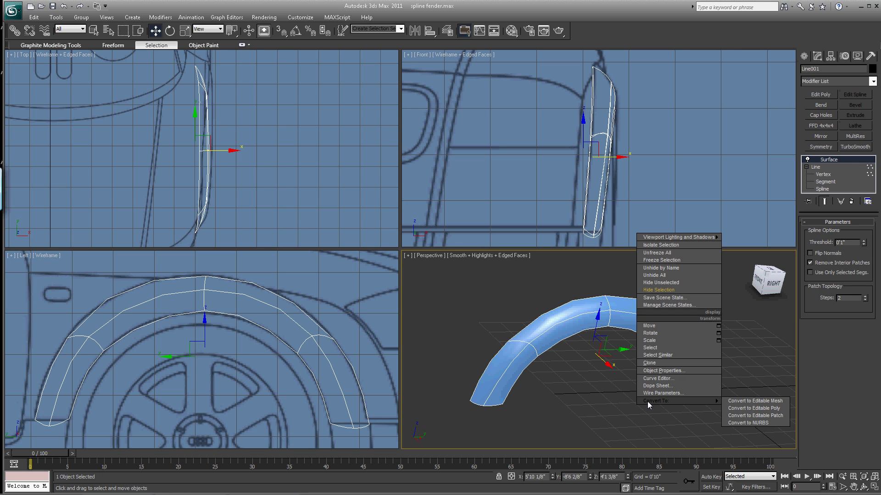
left_click(734, 406)
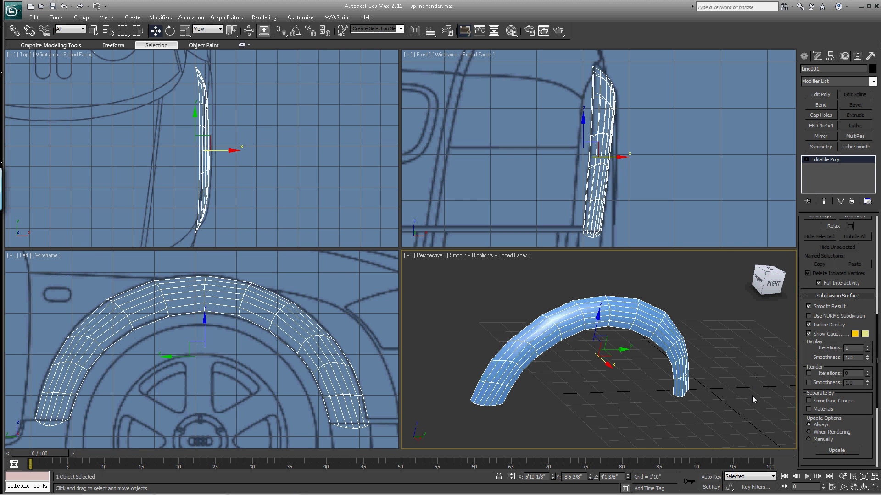
left_click(819, 320)
left_click(617, 334)
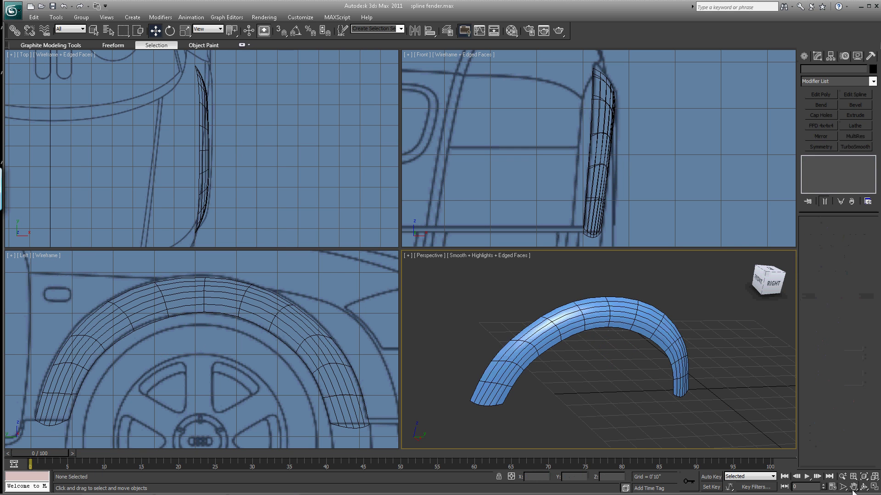
left_click(863, 487)
left_click_drag(642, 348, 624, 323)
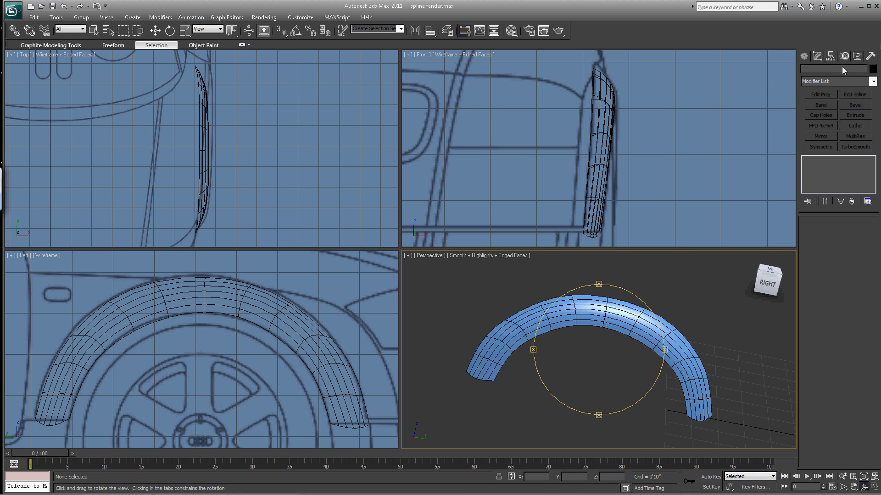
Unhide all objects and turn off Edged Faces to view the fender with the hood panels.
left_click(857, 56)
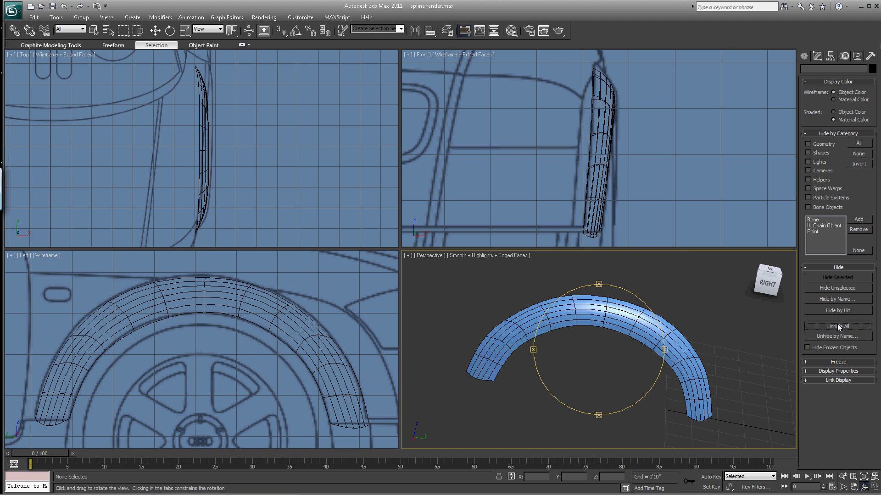
left_click(838, 325)
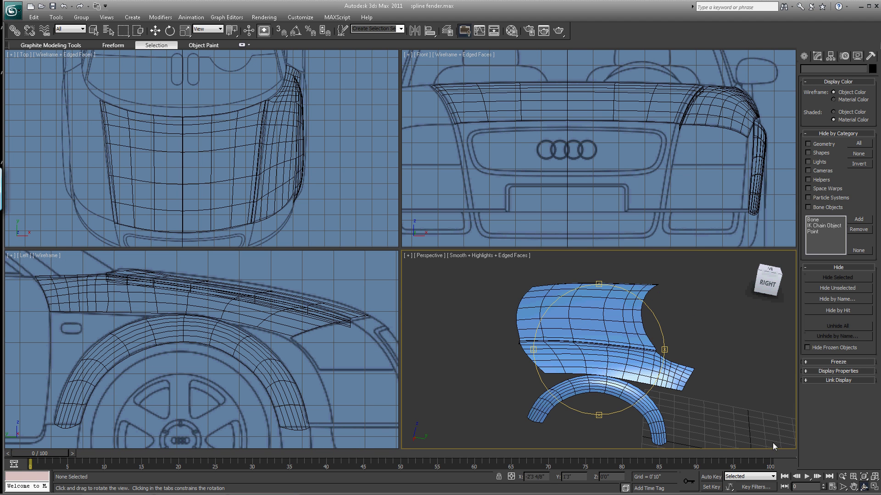
left_click_drag(641, 375, 582, 325)
key("F4")
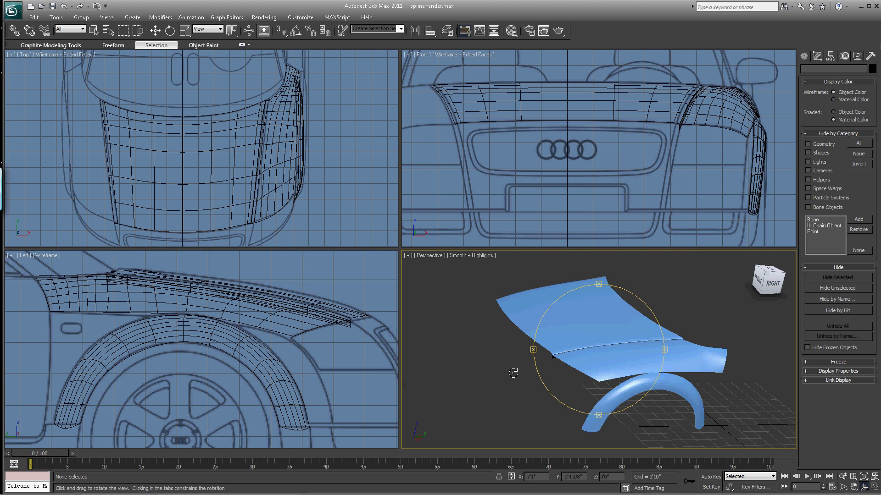
left_click_drag(591, 349, 619, 341)
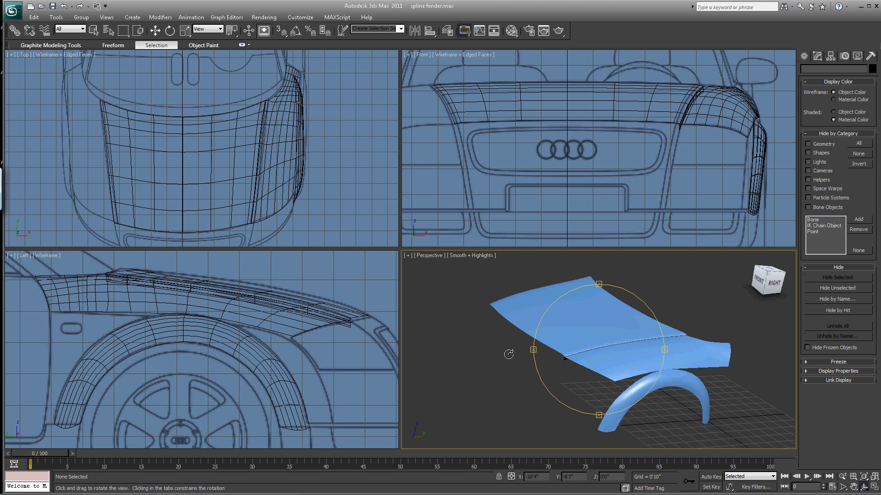